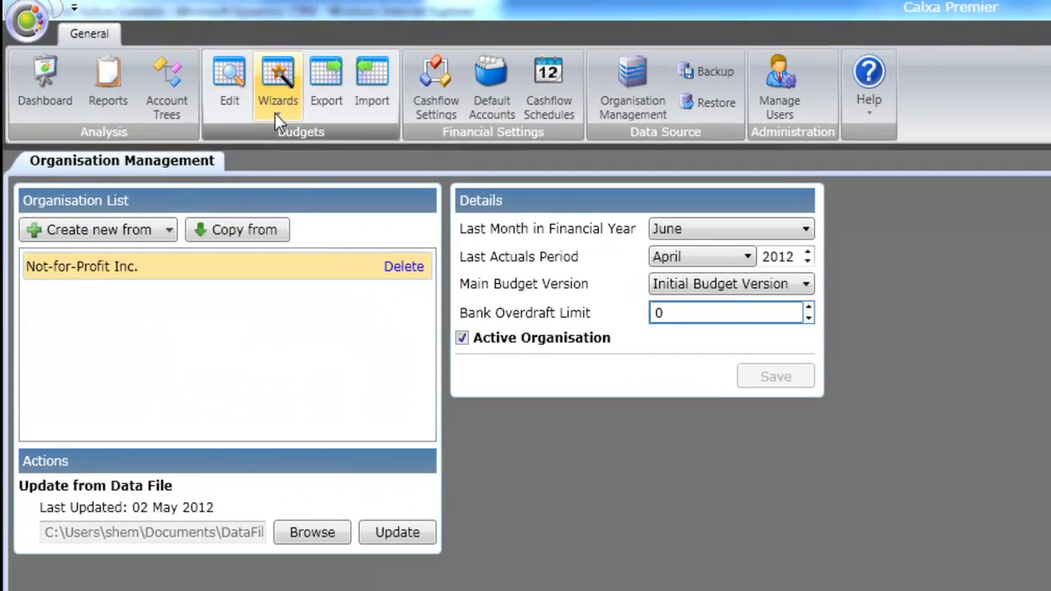
# Step: Look over the available budget wizards and the budget import parameters, and close the import without importing anything
pyautogui.click(275, 113)
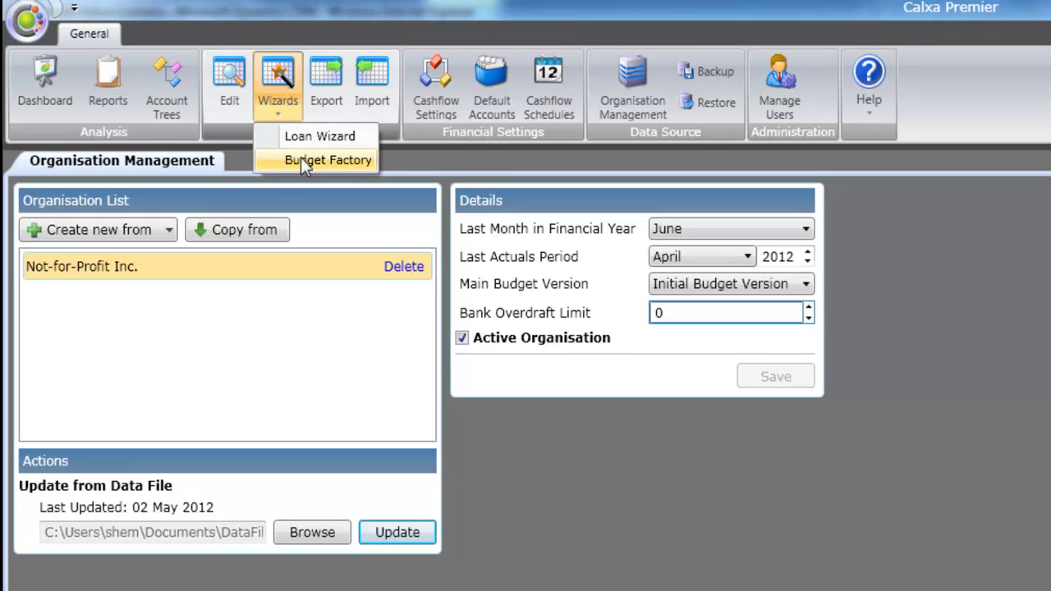
pyautogui.click(405, 145)
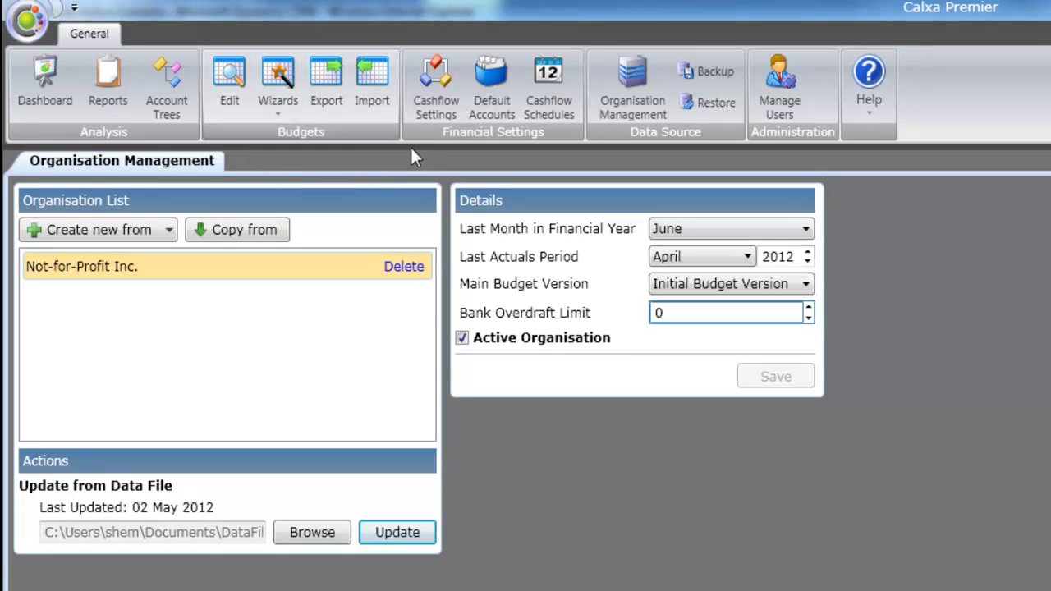
pyautogui.click(373, 104)
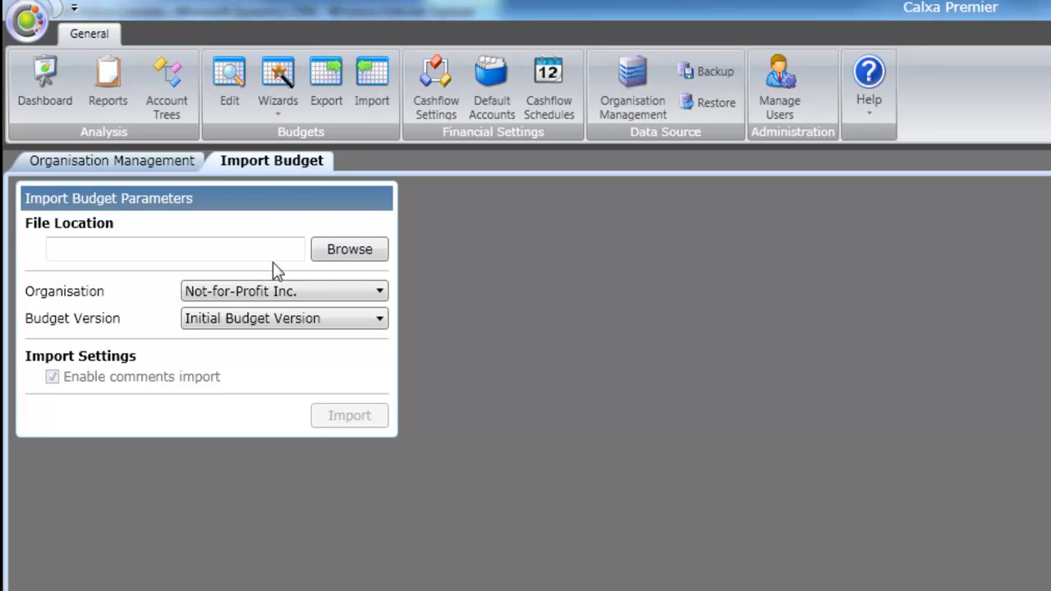
pyautogui.rightClick(261, 169)
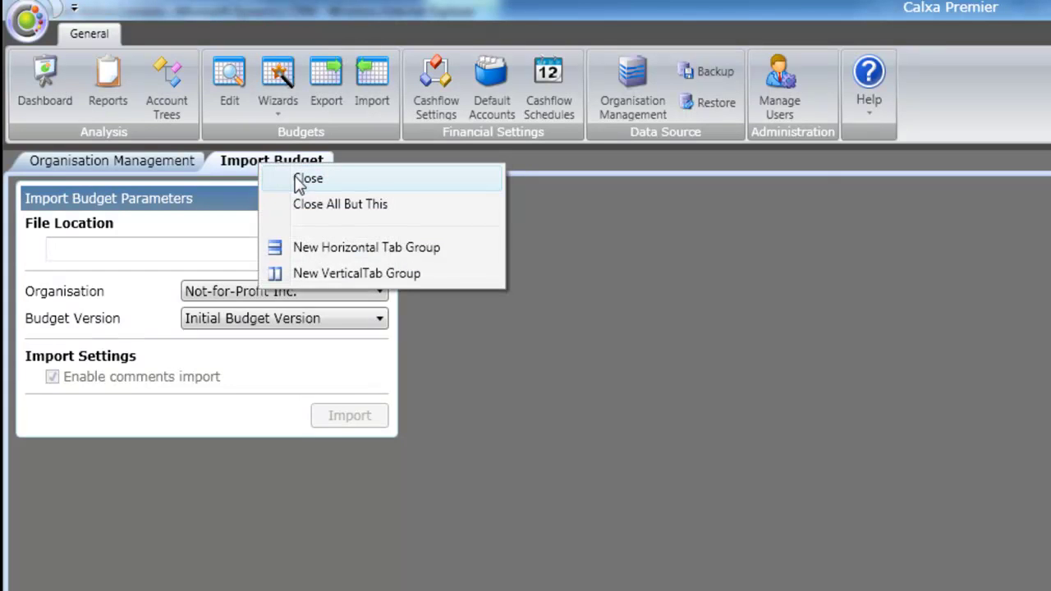
pyautogui.click(299, 181)
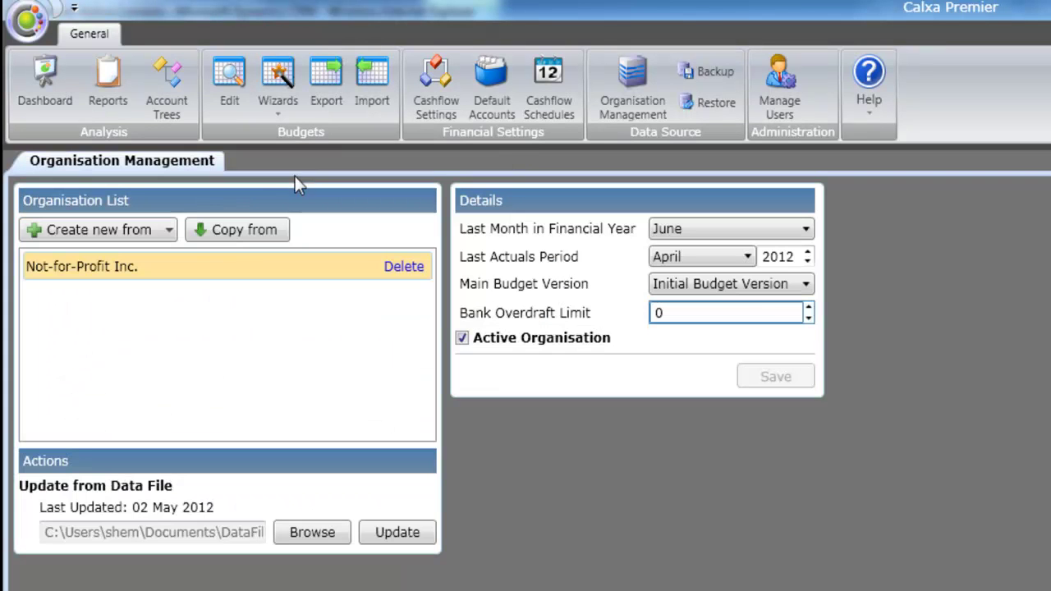
# Step: Open the 2011-2012 Initial Budget Version of project 120Q Self-Defence QLD for editing
pyautogui.click(227, 87)
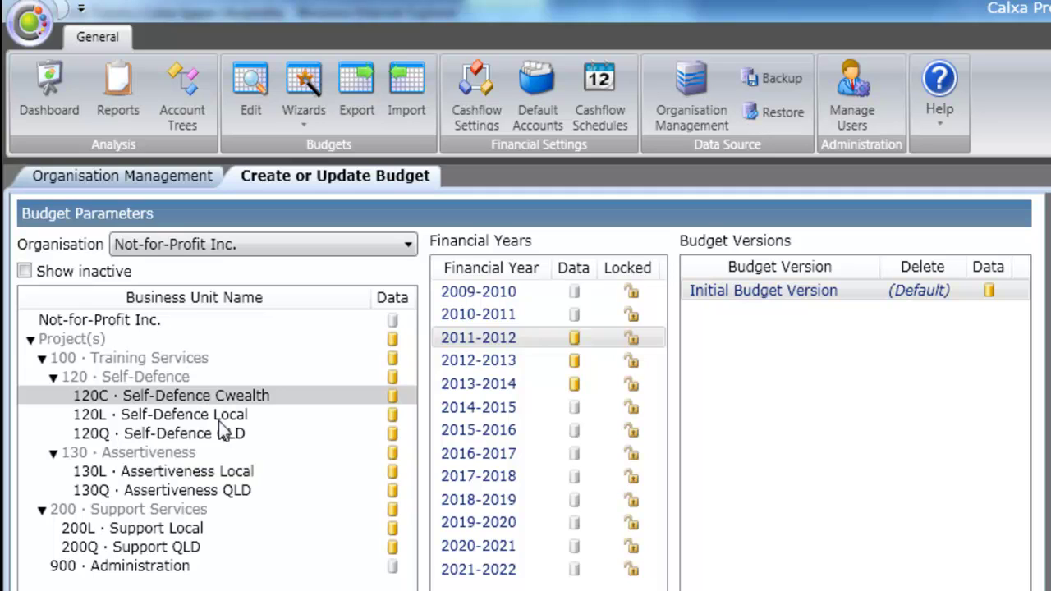
pyautogui.click(38, 31)
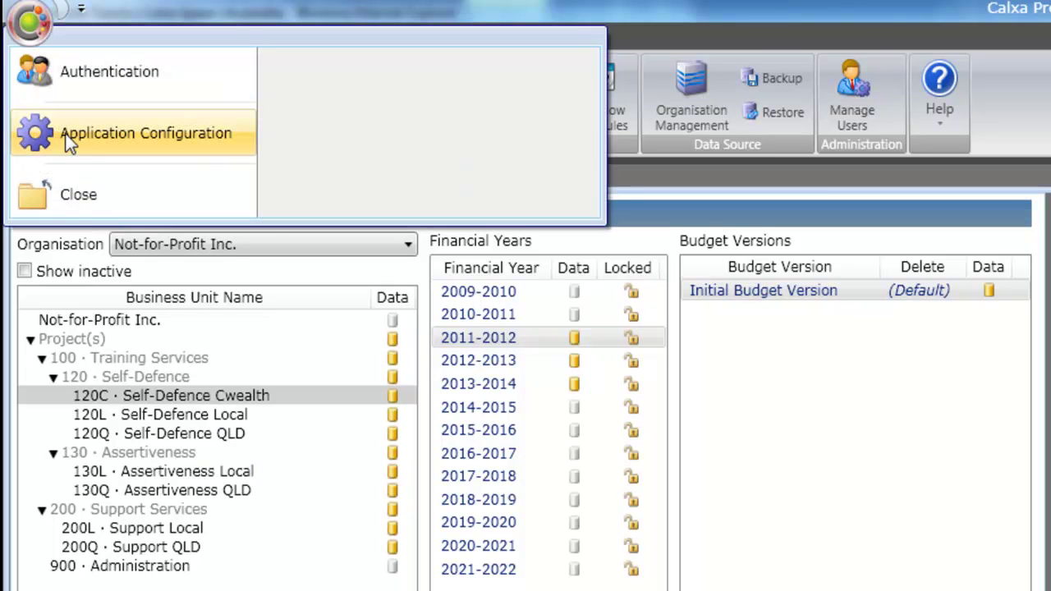
pyautogui.click(230, 508)
pyautogui.click(133, 435)
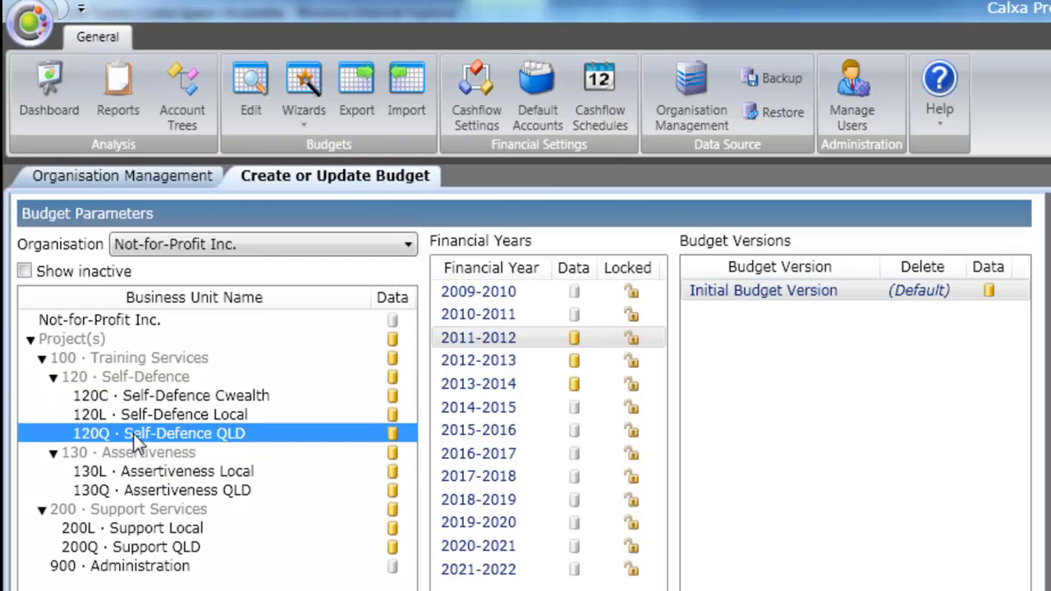
pyautogui.click(515, 338)
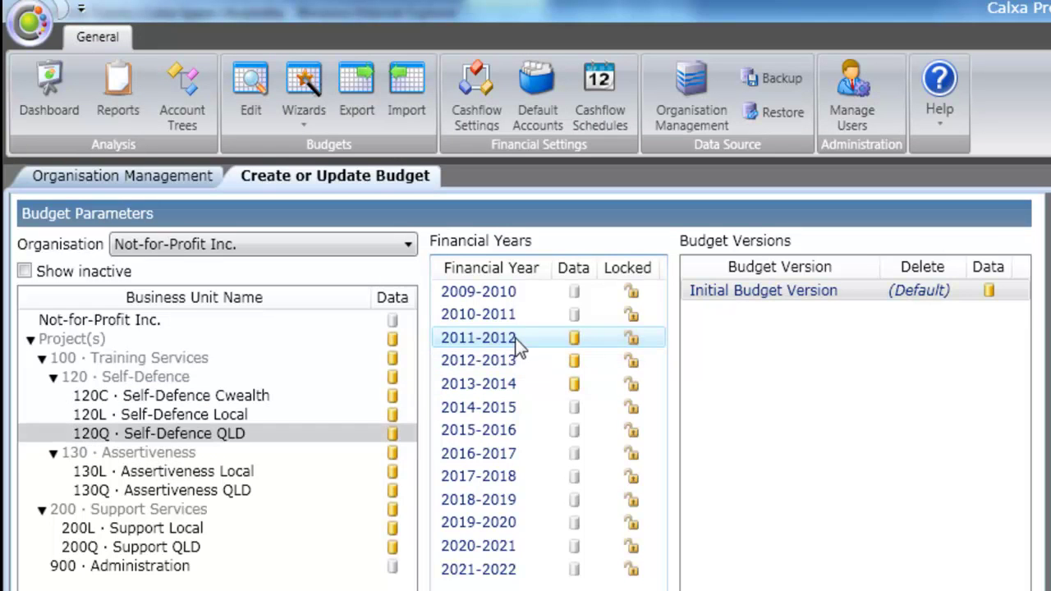
pyautogui.click(810, 285)
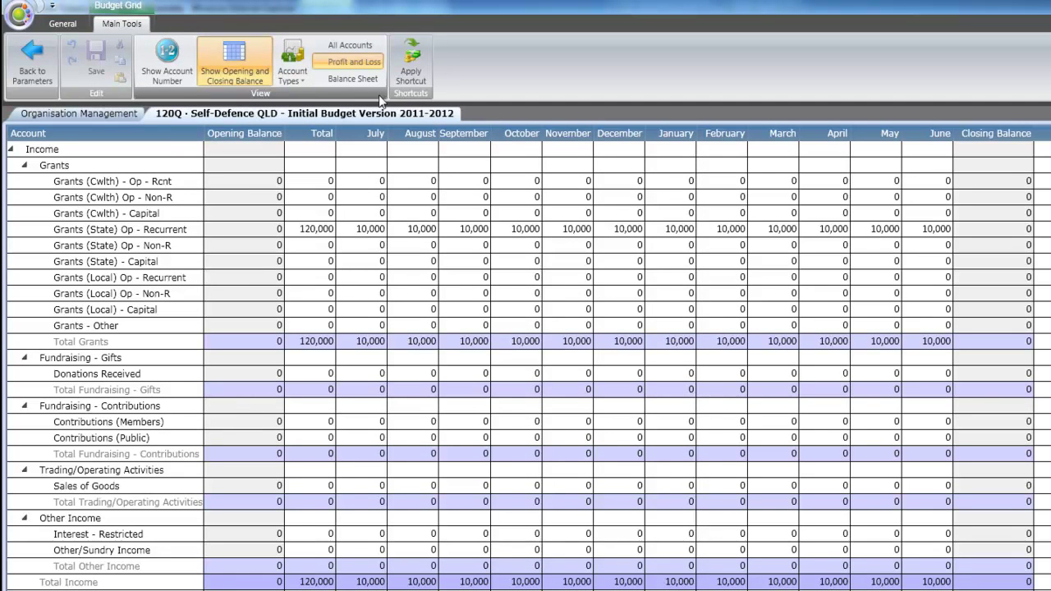
# Step: Show and hide the account numbers, hide the opening and closing balances, and check the account type filter options
pyautogui.click(160, 63)
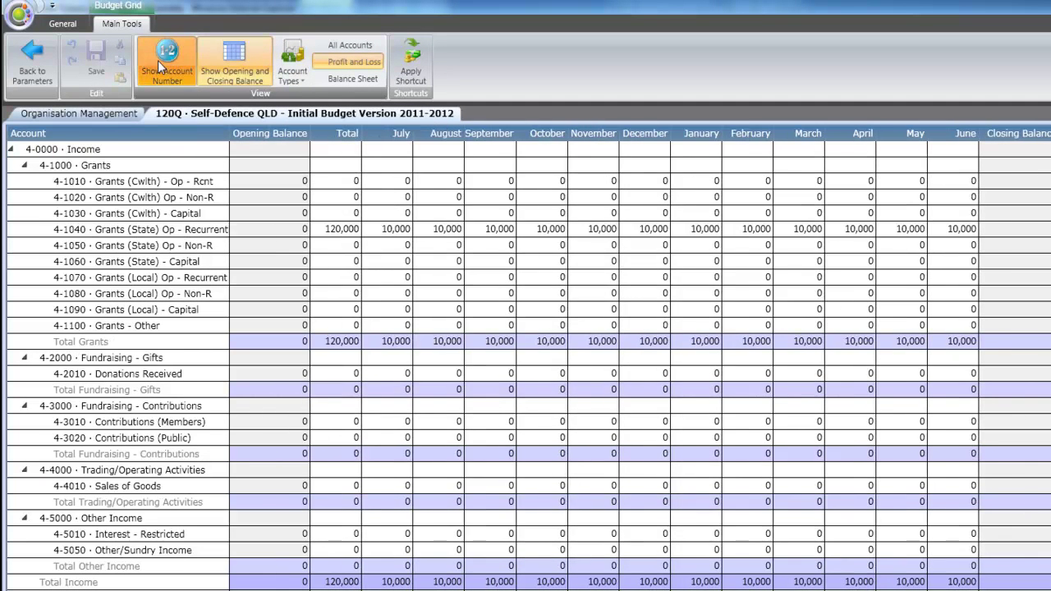
pyautogui.click(158, 61)
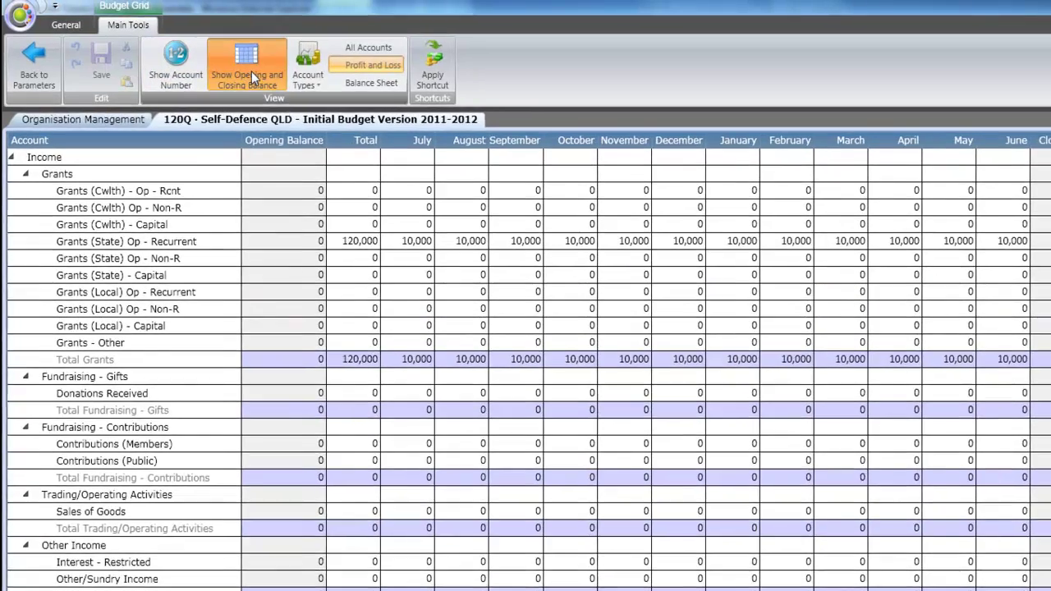
pyautogui.click(236, 66)
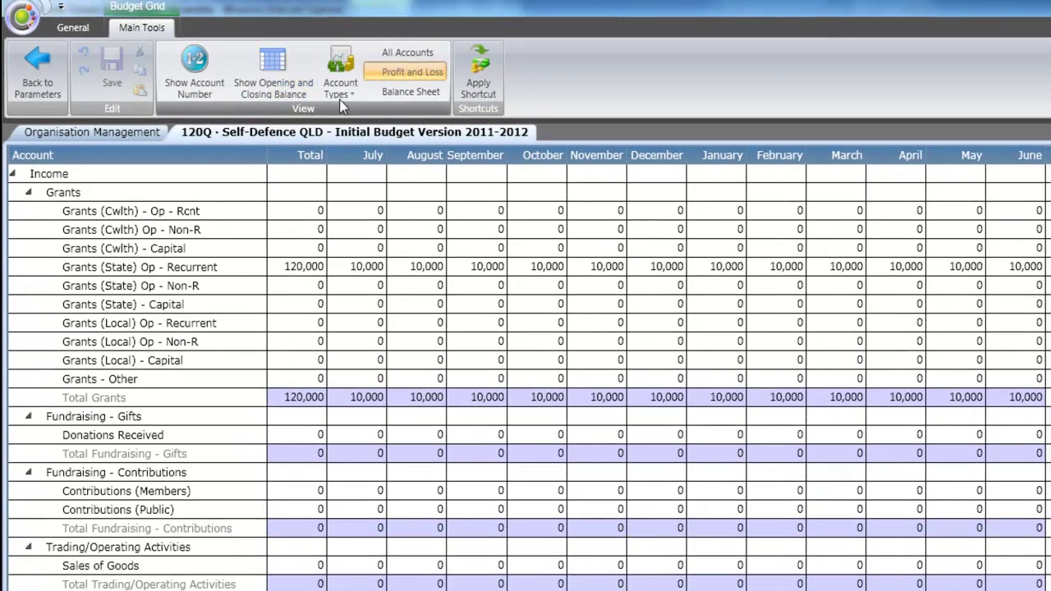
pyautogui.click(346, 95)
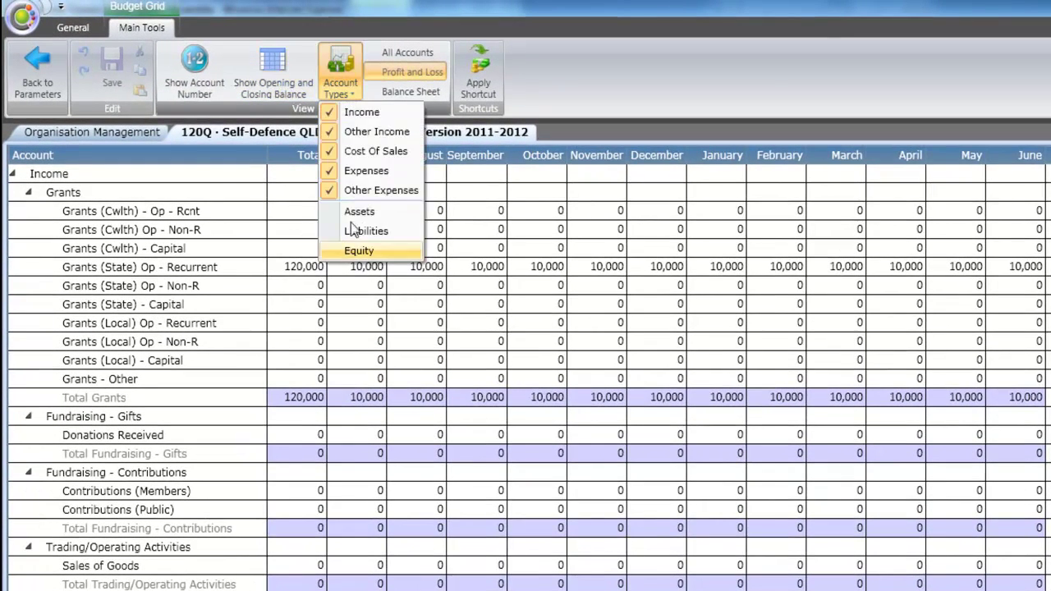
pyautogui.click(435, 69)
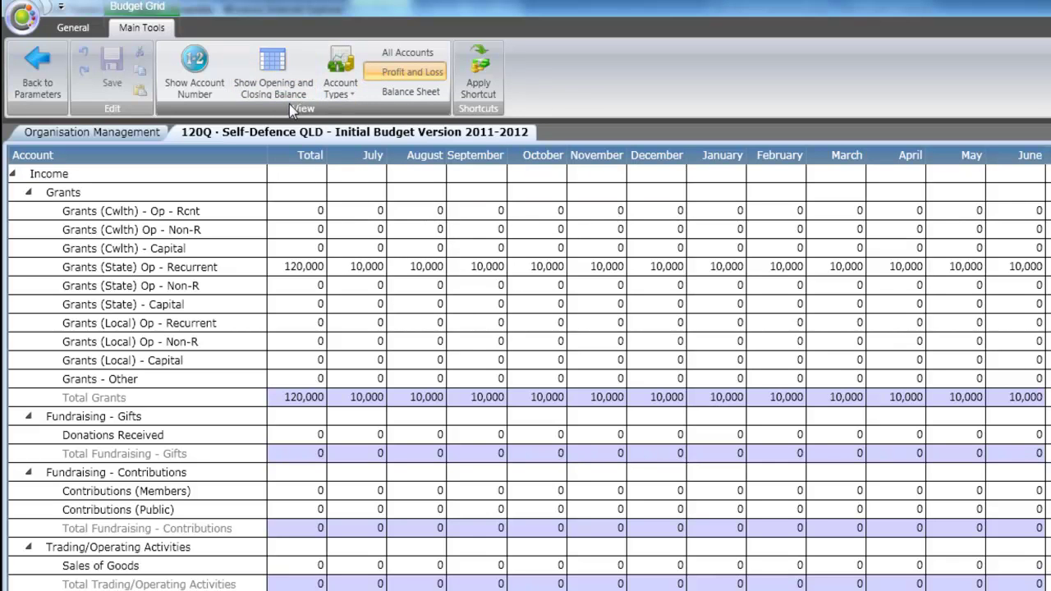
# Step: Set the July budget of Grants (Cwlth) - Op - Rcnt to 1,000
pyautogui.click(376, 212)
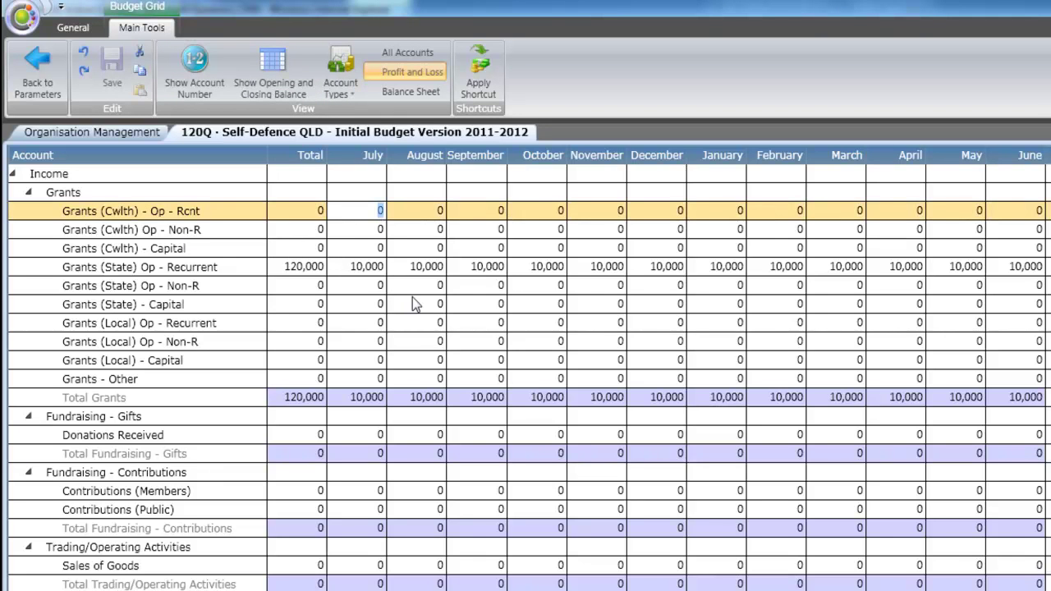
pyautogui.write('1000')
pyautogui.press('Tab')
# Step: Set the annual total of Grants (Cwlth) Op - Non-R to 20,000
pyautogui.click(310, 230)
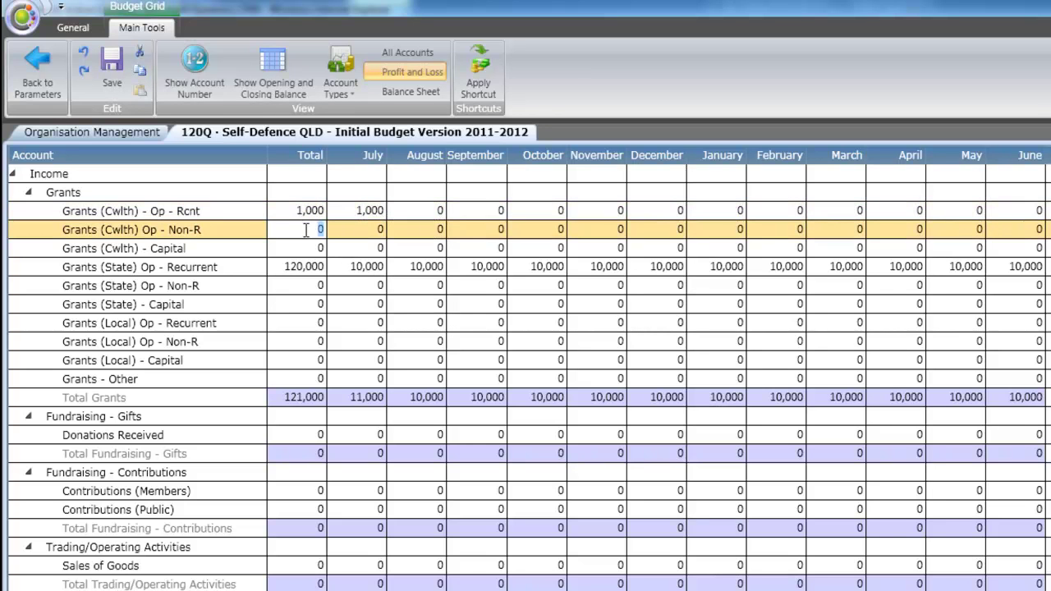
pyautogui.write('20,')
pyautogui.write('0000')
pyautogui.press('Return')
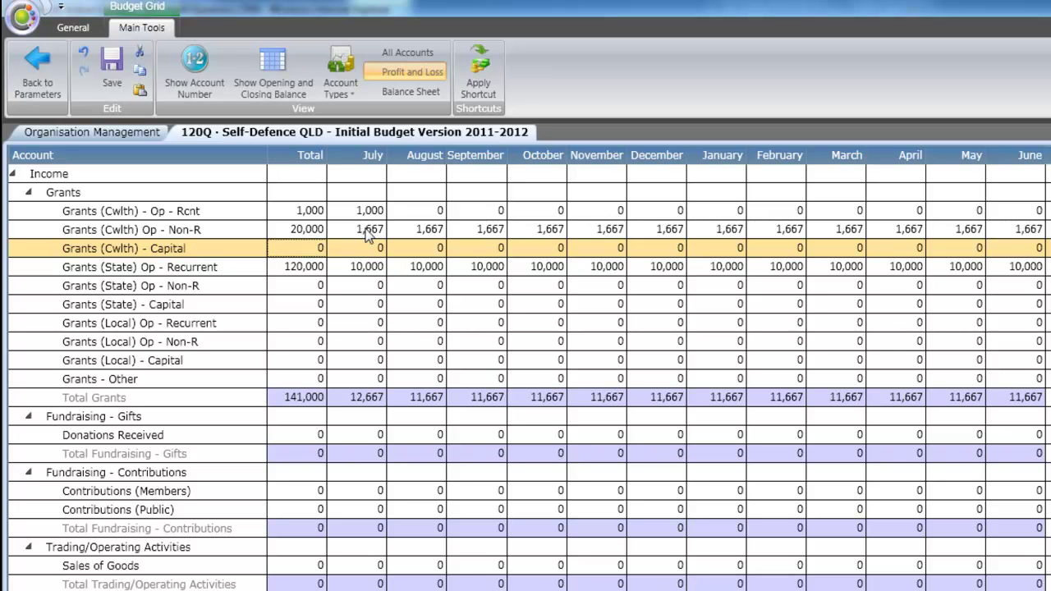
# Step: Budget Grants (Cwlth) - Op - Rcnt at 1,000 for each of August, September and October, and 10,000 for November
pyautogui.click(428, 212)
pyautogui.write('1000')
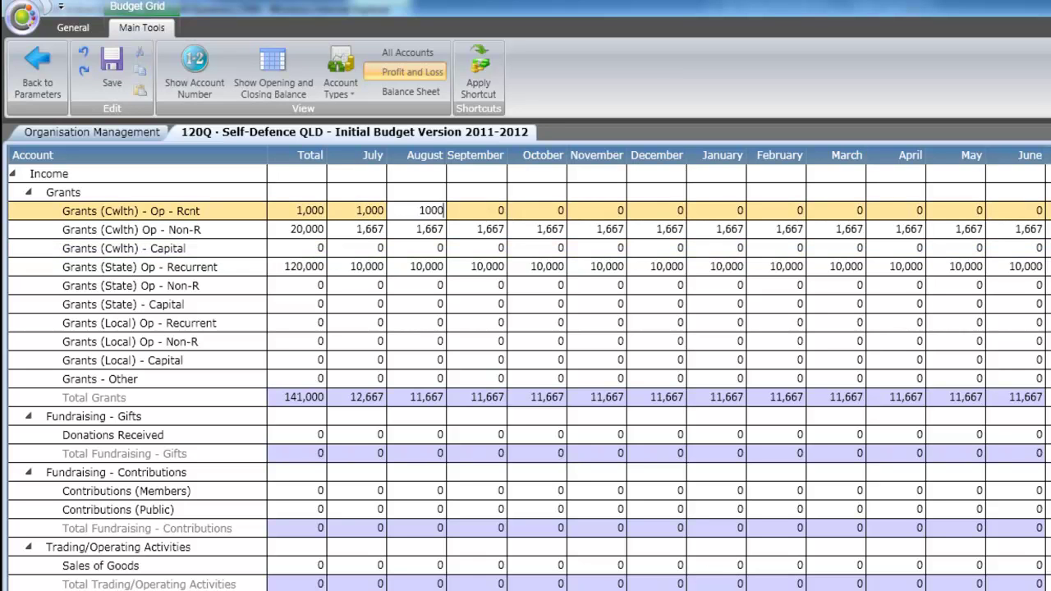
pyautogui.press('Tab')
pyautogui.write('1000')
pyautogui.press('Tab')
pyautogui.write('1000')
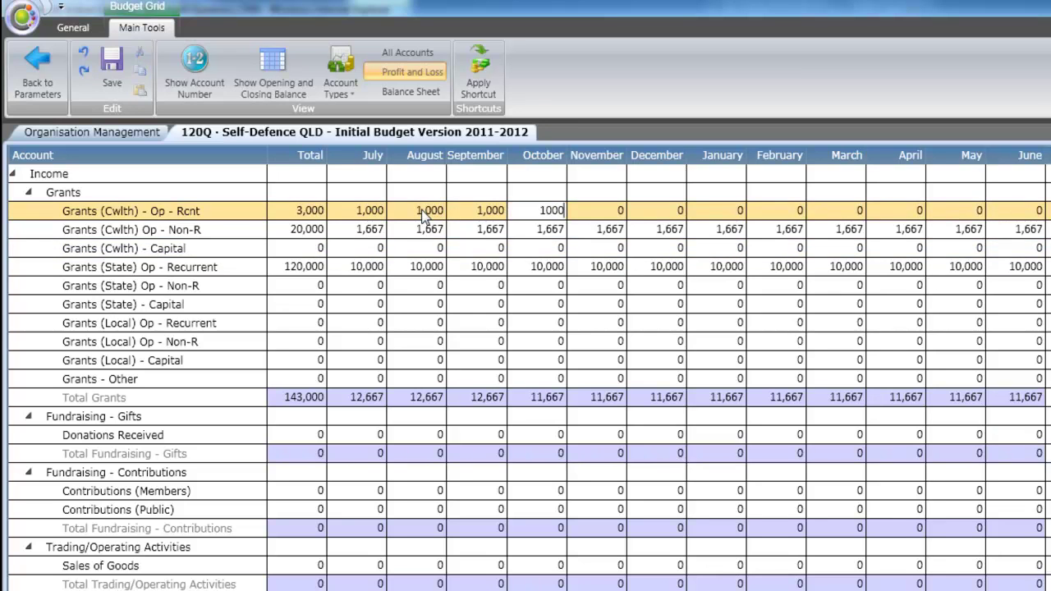
pyautogui.press('Tab')
pyautogui.write('10,000')
pyautogui.press('Tab')
# Step: Budget Grants (Cwlth) - Op - Rcnt at 500 for each month from December to June
pyautogui.write('500')
pyautogui.press('Tab')
pyautogui.write('500')
pyautogui.press('Tab')
pyautogui.write('500')
pyautogui.press('Tab')
pyautogui.write('500')
pyautogui.press('Tab')
pyautogui.write('500')
pyautogui.press('Tab')
pyautogui.write('500')
pyautogui.press('Tab')
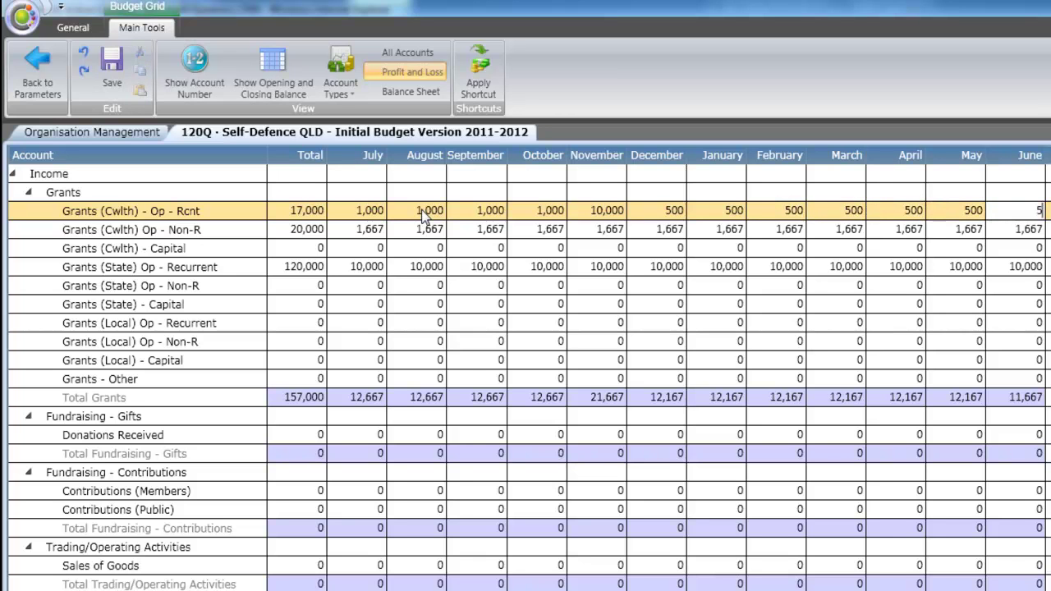
pyautogui.write('500')
pyautogui.press('Tab')
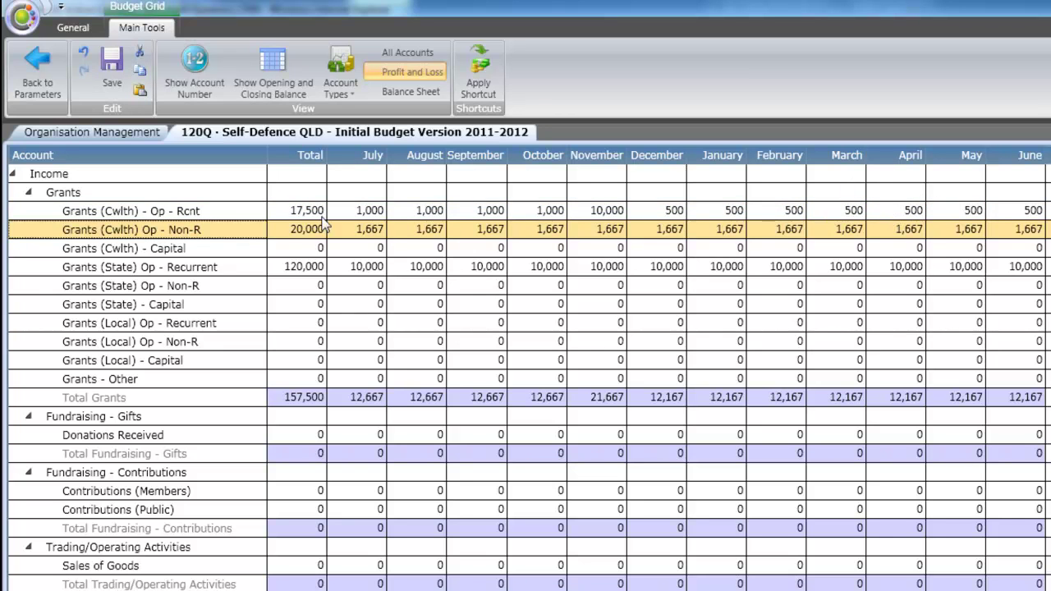
# Step: Set the annual total of Grants (Cwlth) - Op - Rcnt to 20,000, and undo and redo that change
pyautogui.click(308, 216)
pyautogui.write('20')
pyautogui.press('Return')
pyautogui.press('Up')
pyautogui.write('20000')
pyautogui.press('Return')
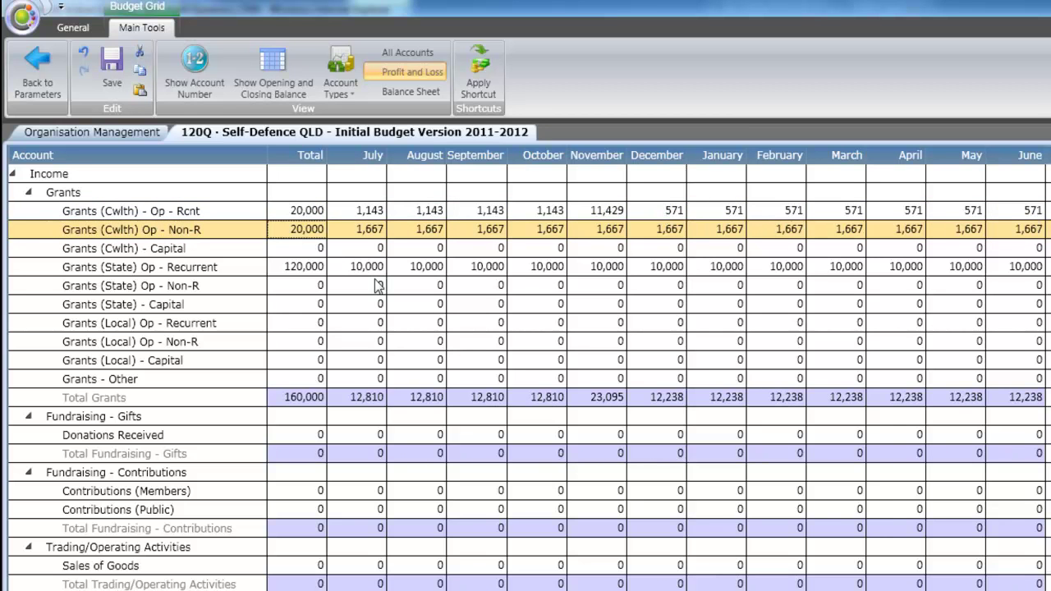
pyautogui.click(86, 55)
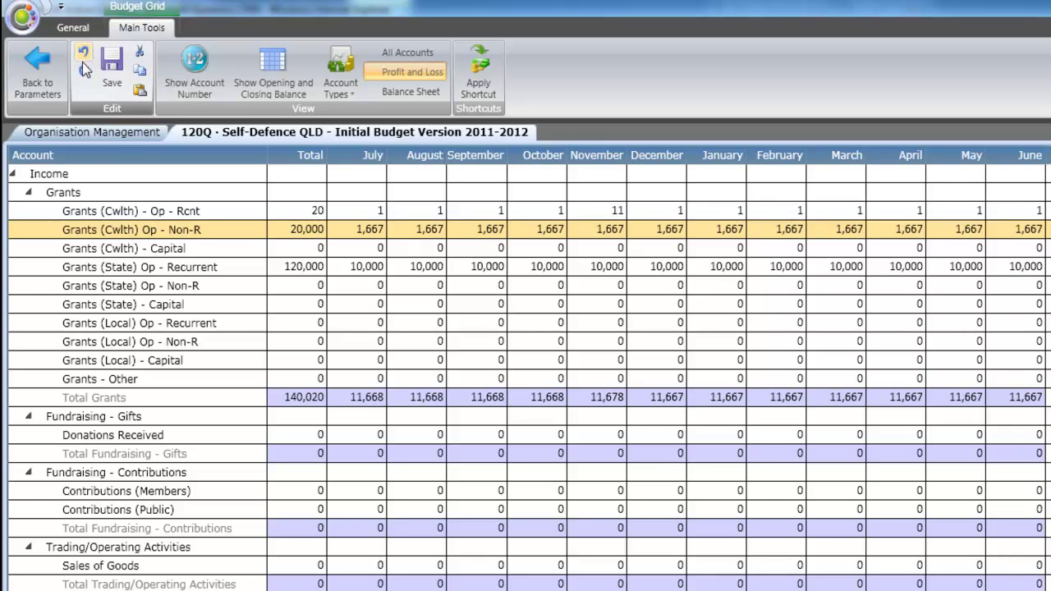
pyautogui.click(81, 73)
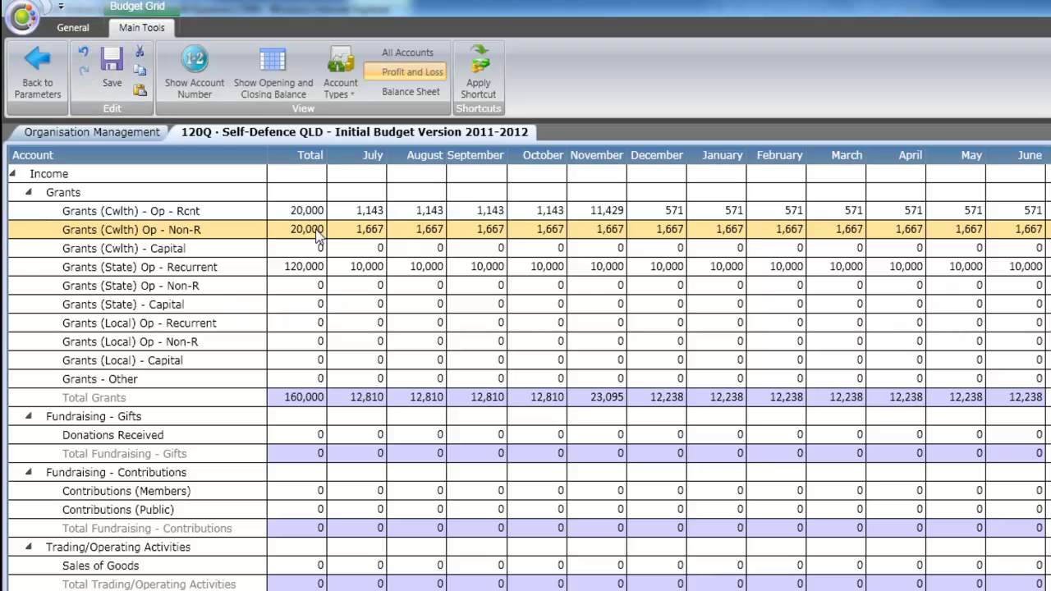
# Step: Cut the budget figures of Grants (Cwlth) Op - Non-R and paste them into Grants (Cwlth) - Capital
pyautogui.click(140, 50)
pyautogui.click(208, 250)
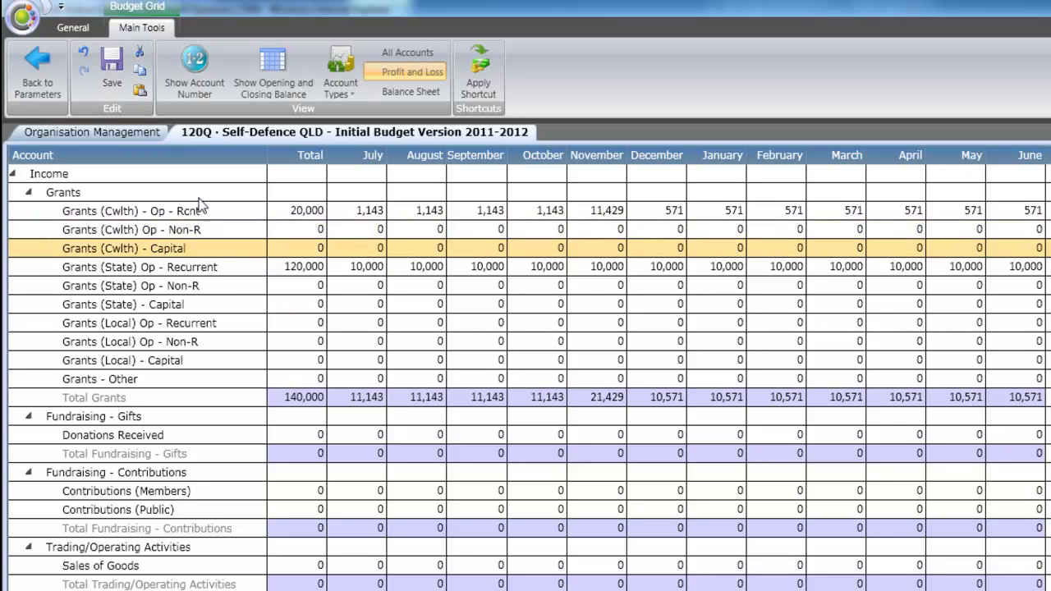
pyautogui.click(141, 90)
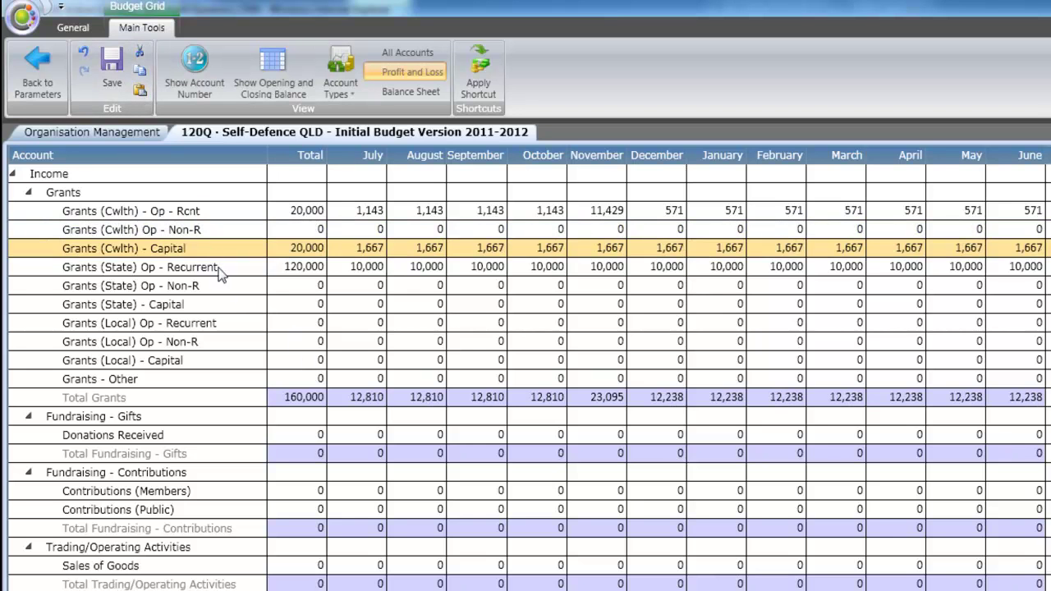
# Step: Copy the Grants (State) Op - Recurrent budget figures into Grants (State) Op - Non-R
pyautogui.click(263, 266)
pyautogui.click(140, 72)
pyautogui.click(216, 285)
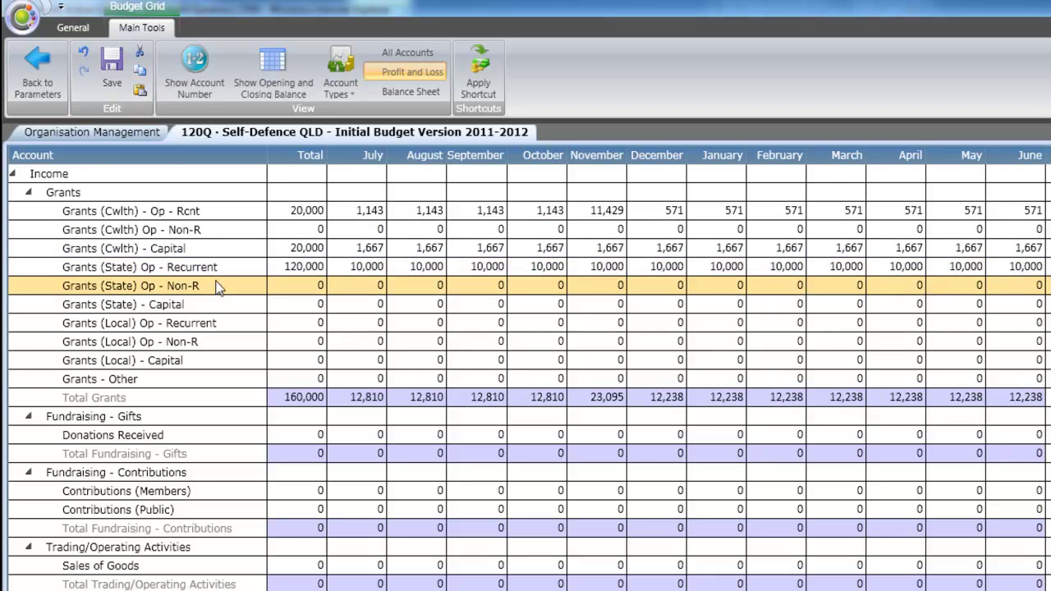
pyautogui.click(140, 90)
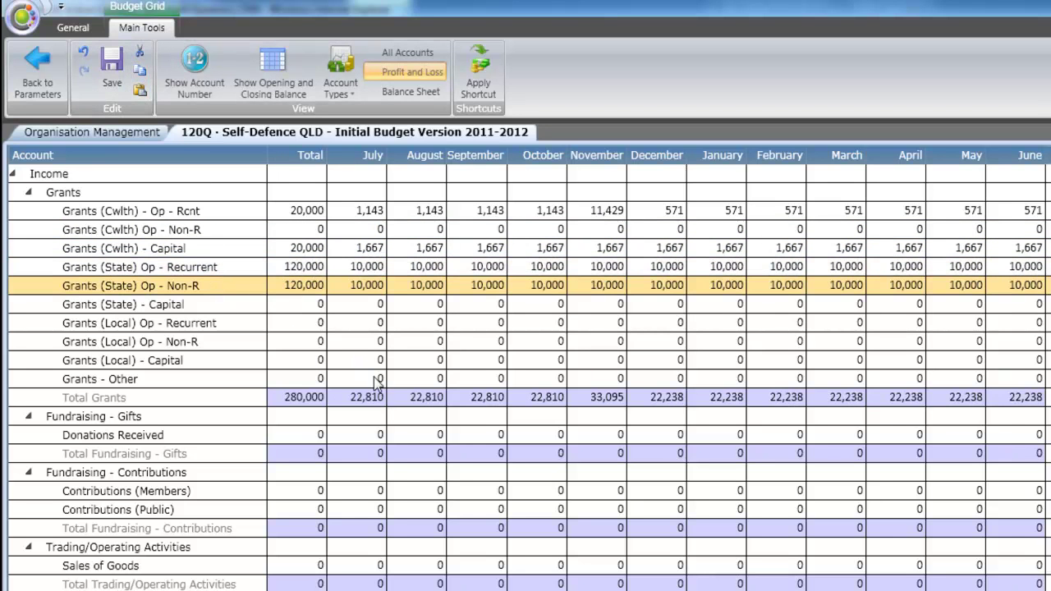
# Step: Copy the whole July column of budget figures into February
pyautogui.click(358, 156)
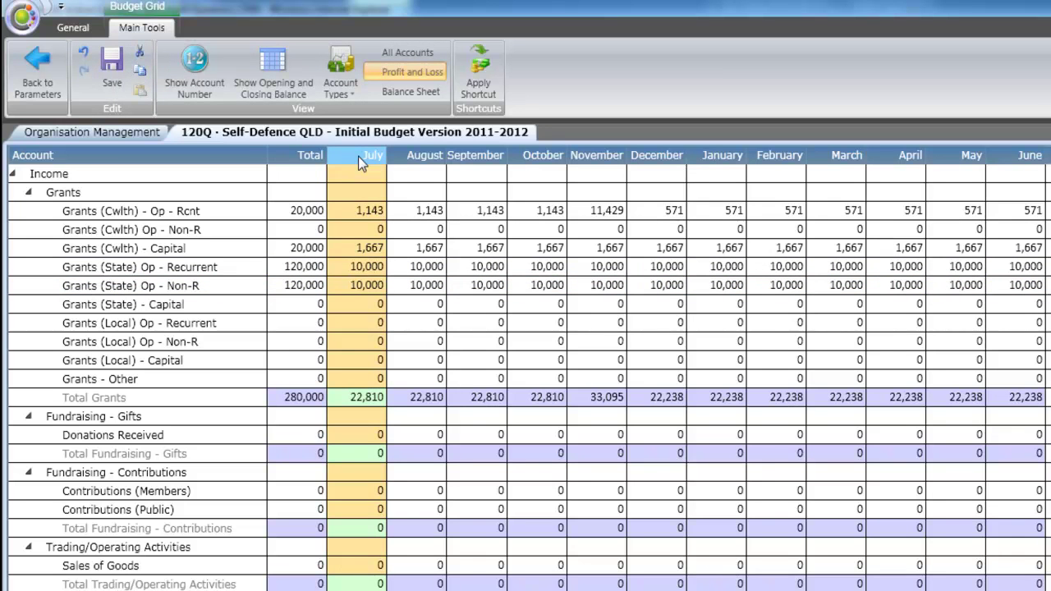
pyautogui.click(785, 156)
pyautogui.click(139, 93)
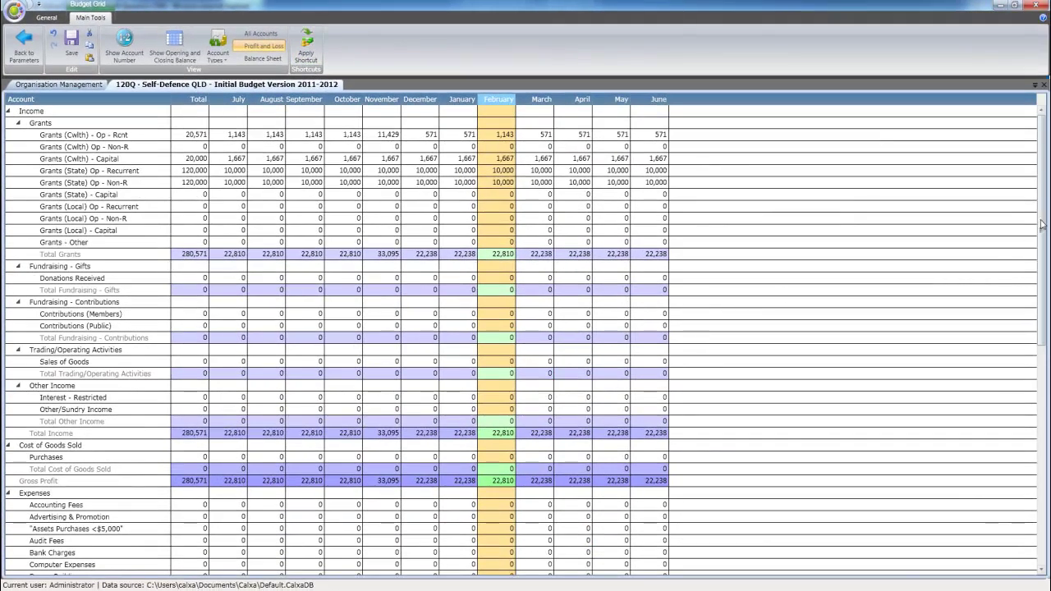
# Step: Open the budget shortcuts for Wages & Salaries, review the consolidation methods and choose the Fixed Amount calculation method
pyautogui.moveTo(1044, 223); pyautogui.dragTo(1045, 448)
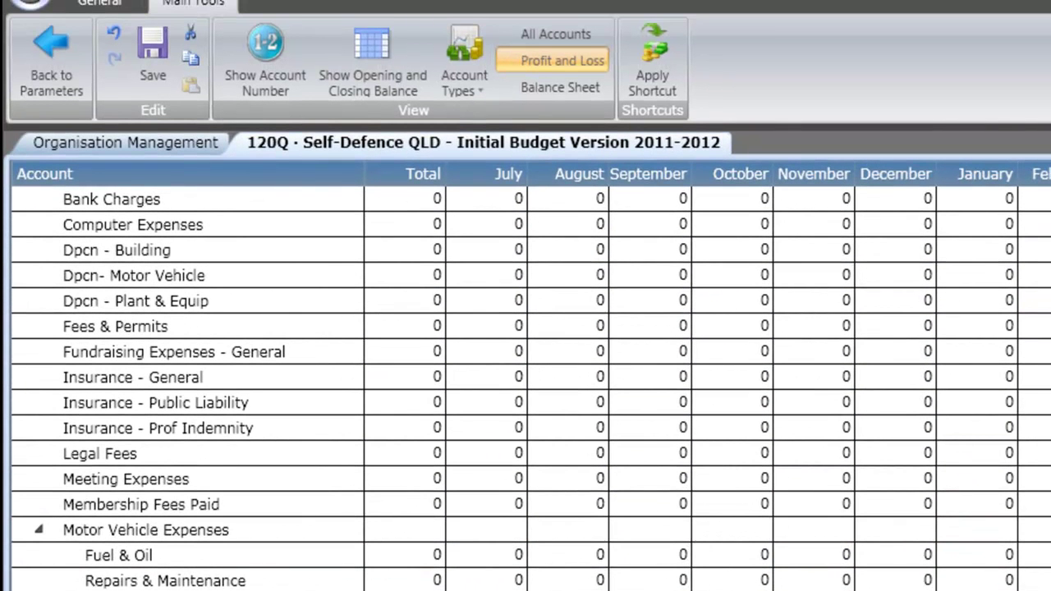
pyautogui.click(647, 64)
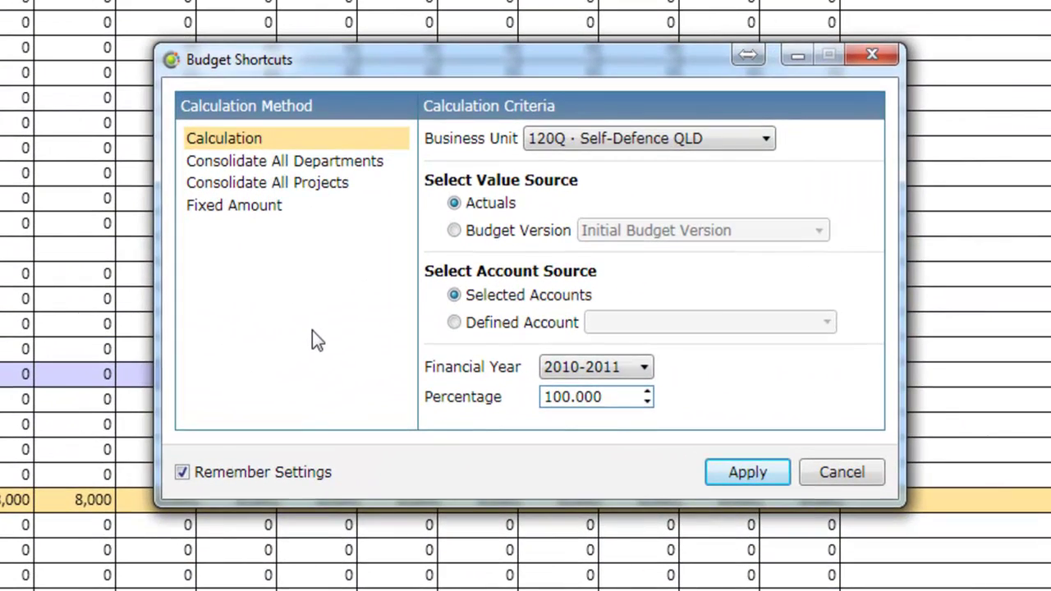
pyautogui.click(252, 166)
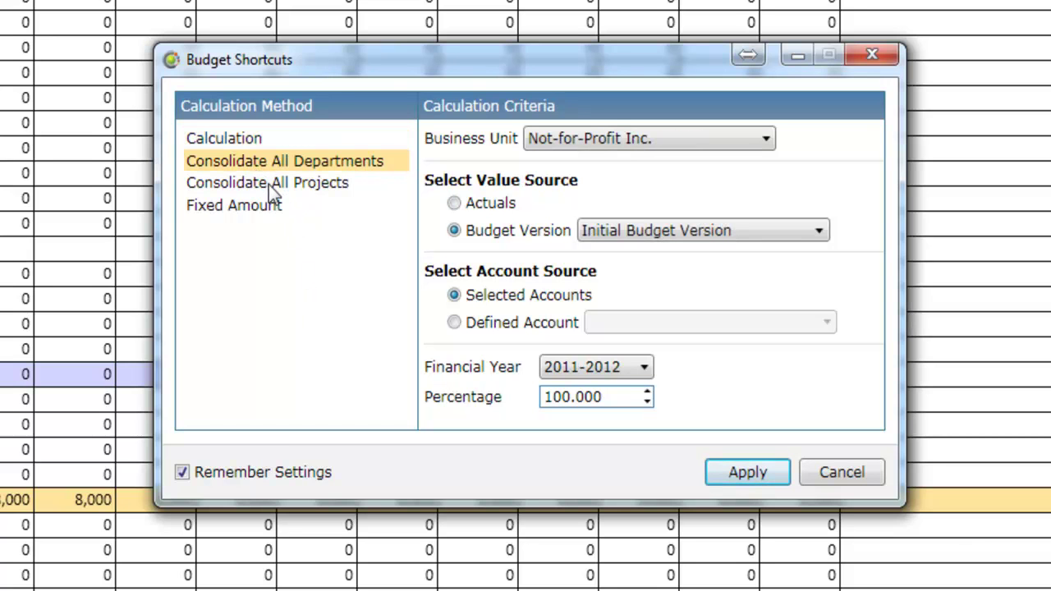
pyautogui.click(271, 184)
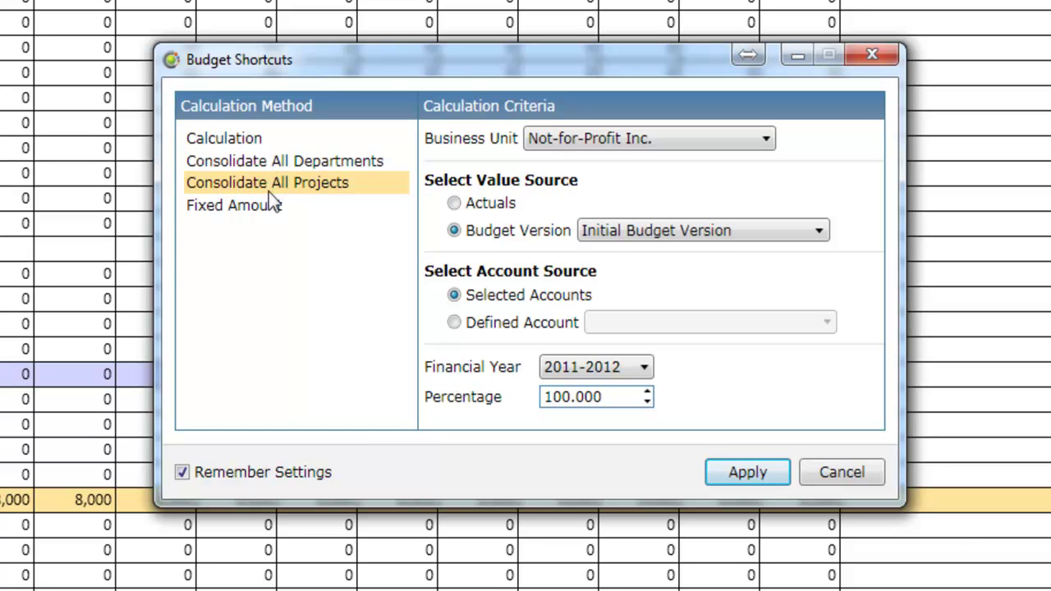
pyautogui.click(266, 205)
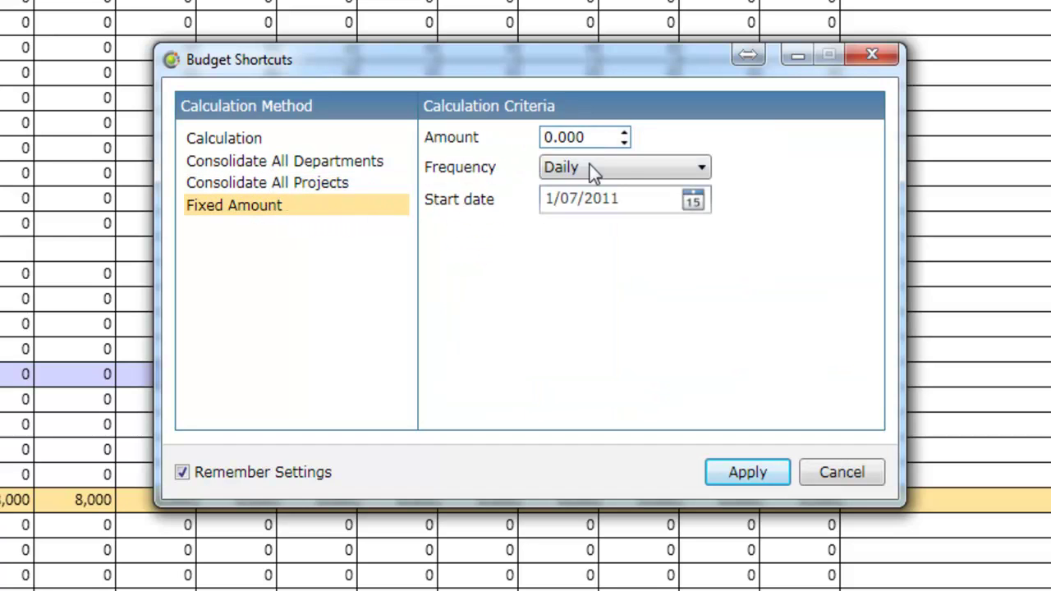
# Step: Apply a fixed amount of 4000 at a Fortnightly frequency starting 8/07/2011 to Wages & Salaries
pyautogui.click(615, 169)
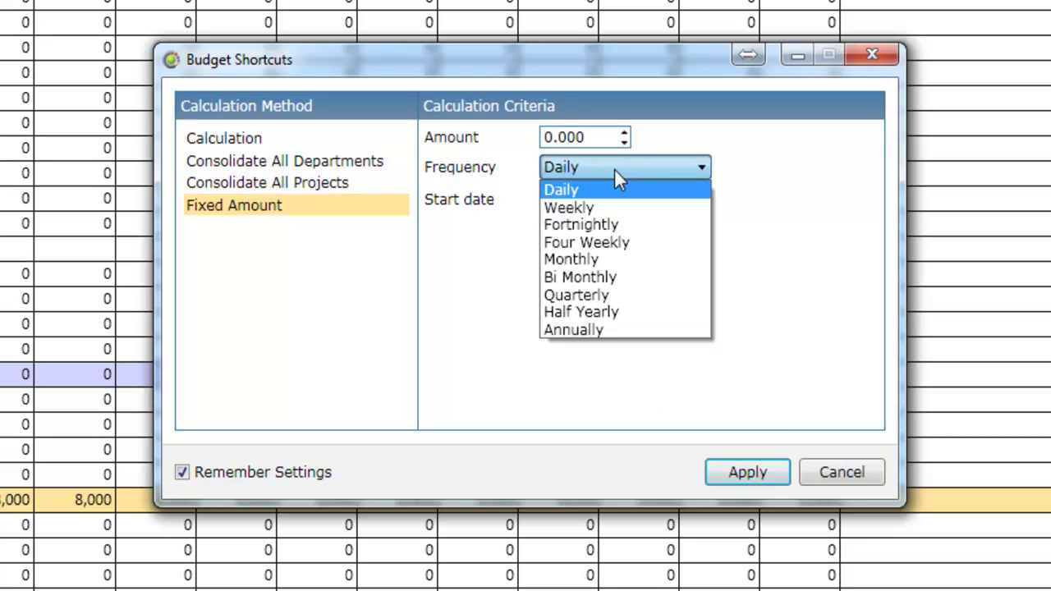
pyautogui.click(616, 226)
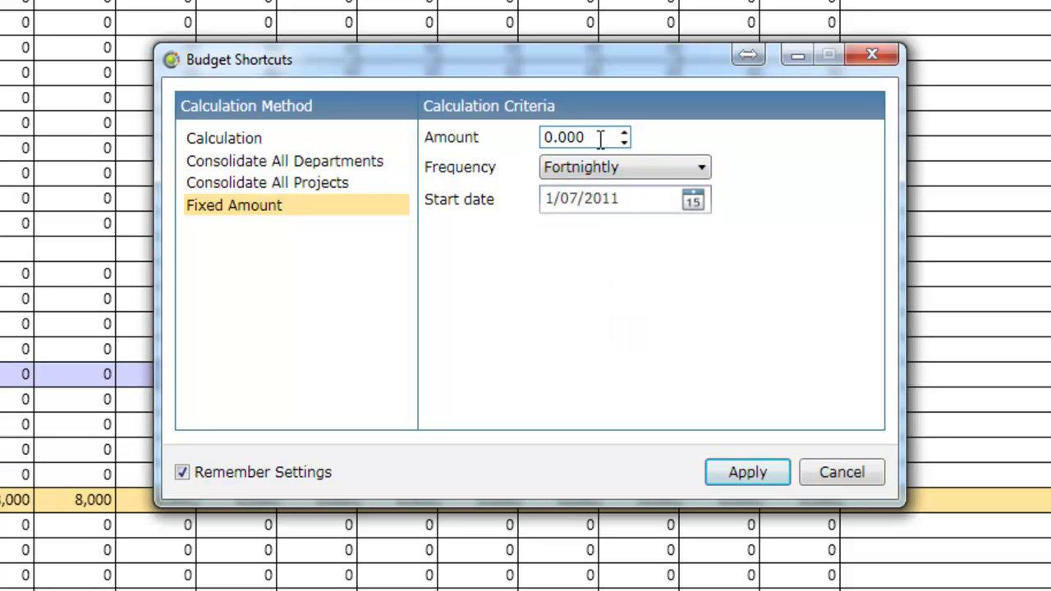
pyautogui.moveTo(600, 139); pyautogui.dragTo(526, 147)
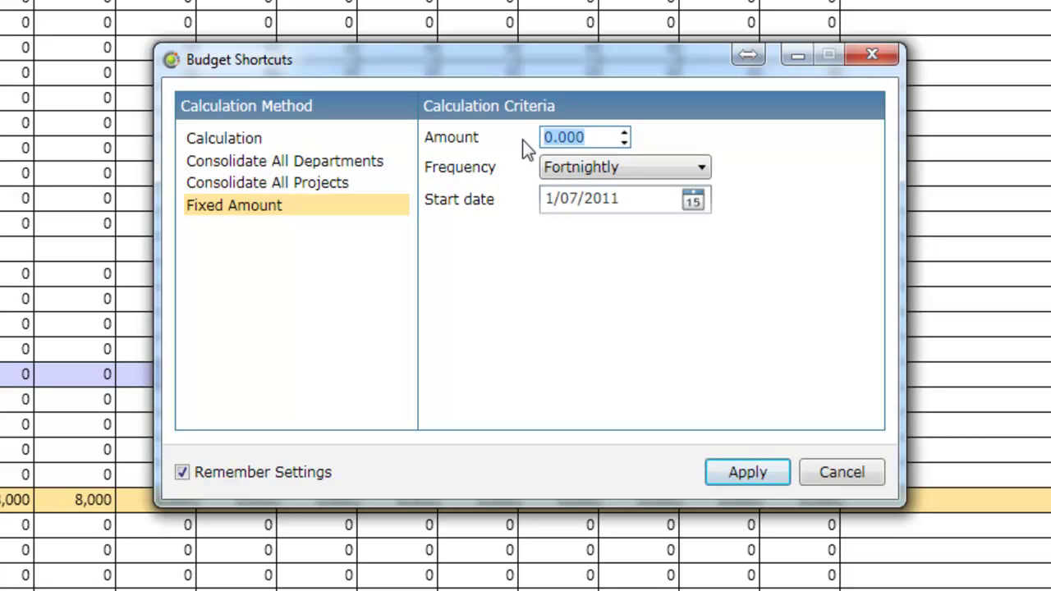
pyautogui.write('4000')
pyautogui.press('Tab')
pyautogui.click(692, 201)
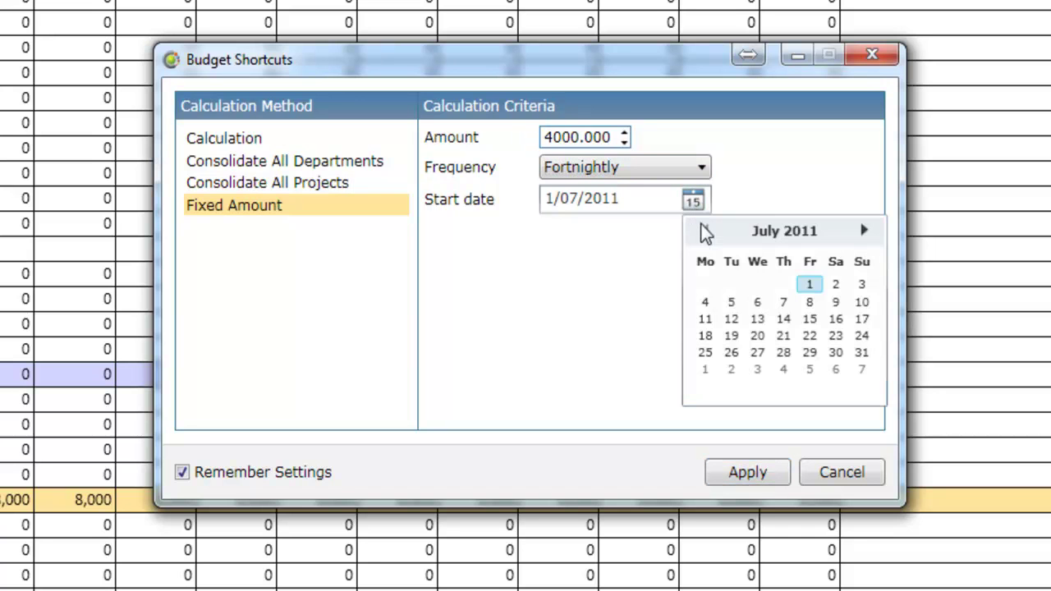
pyautogui.click(811, 302)
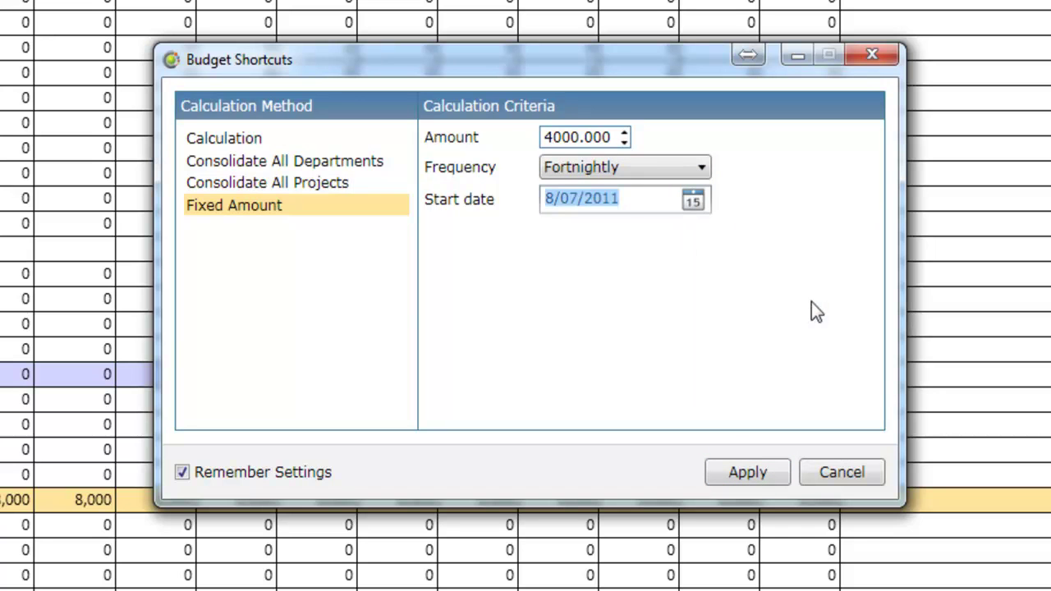
pyautogui.click(755, 479)
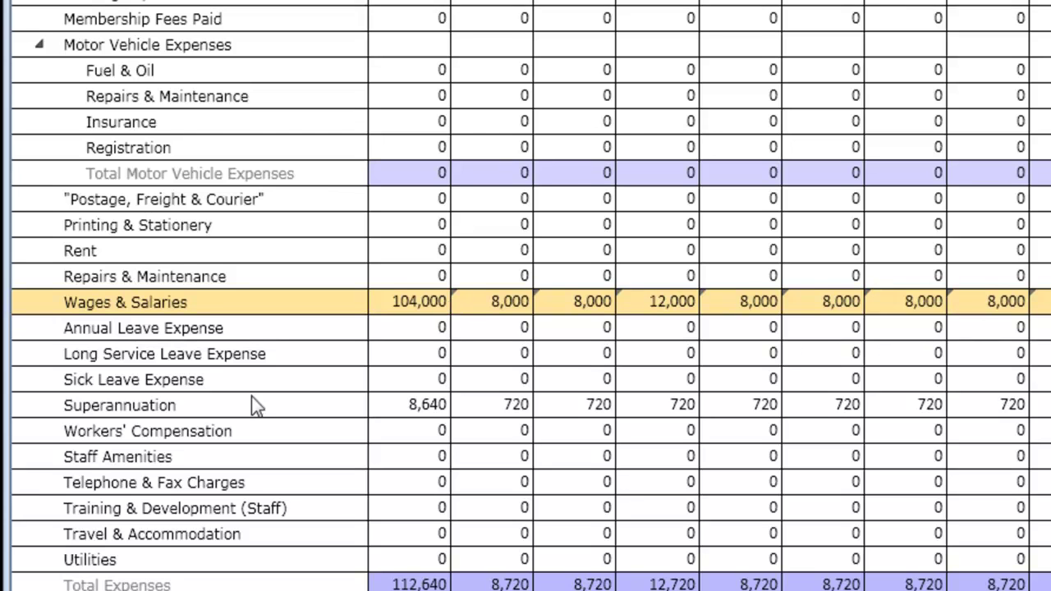
# Step: Start a Calculation shortcut for Superannuation using business unit 120Q Self-Defence QLD and the Initial Budget Version as value source
pyautogui.click(246, 404)
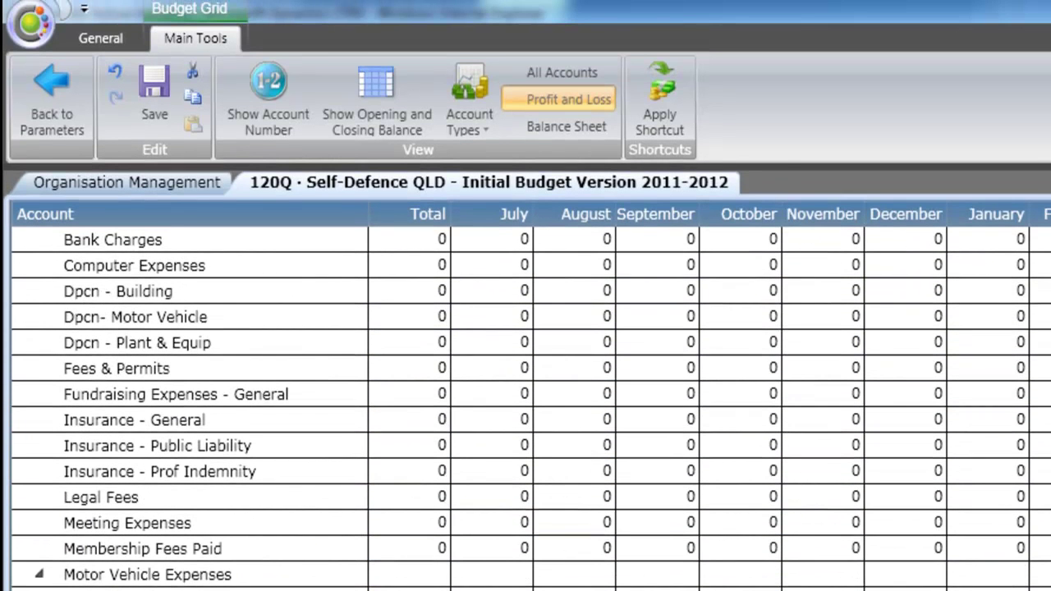
pyautogui.click(664, 113)
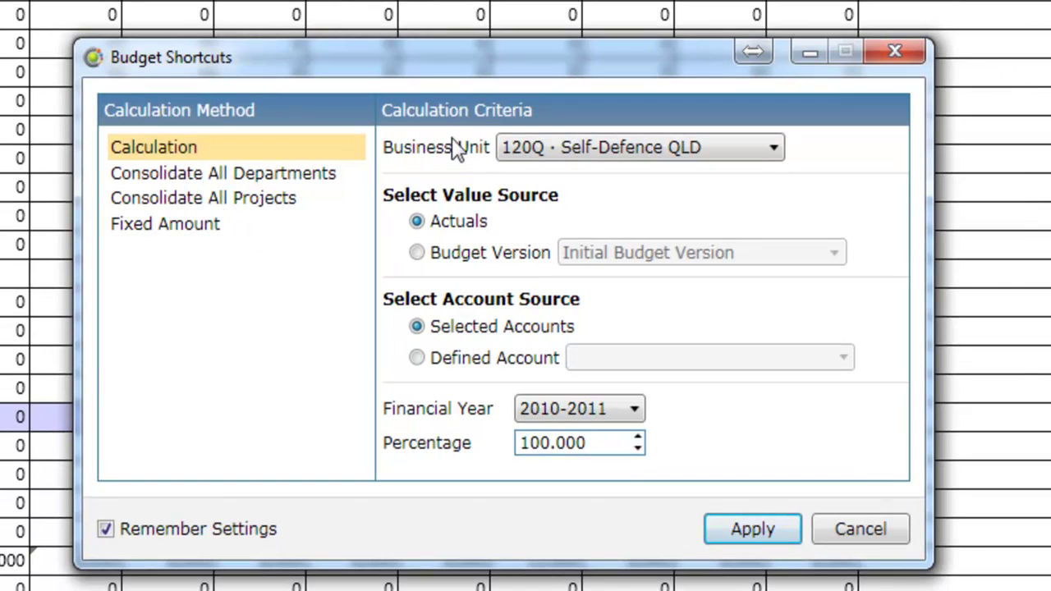
pyautogui.click(758, 156)
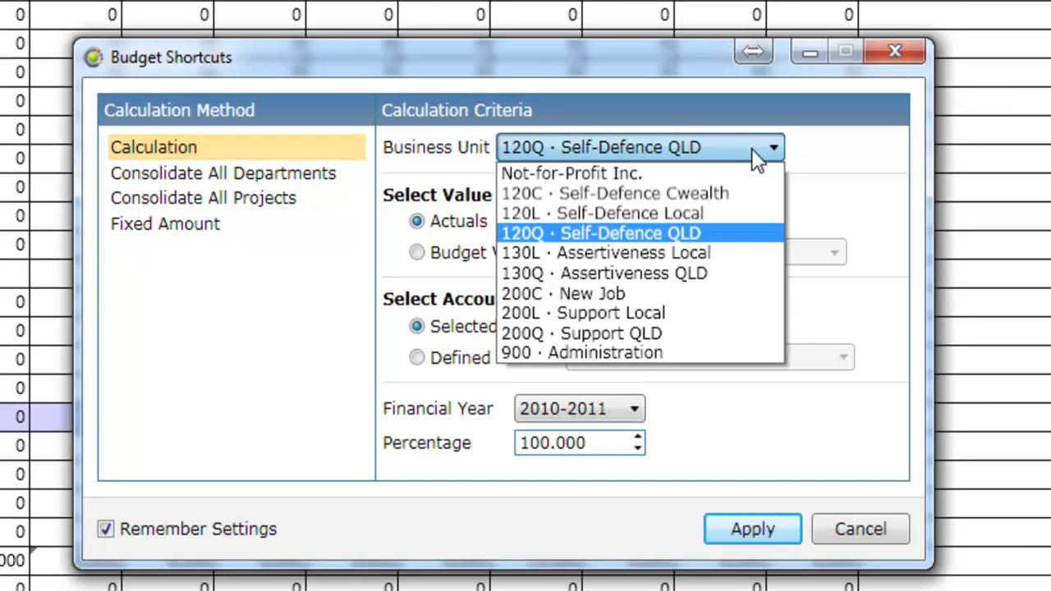
pyautogui.click(679, 234)
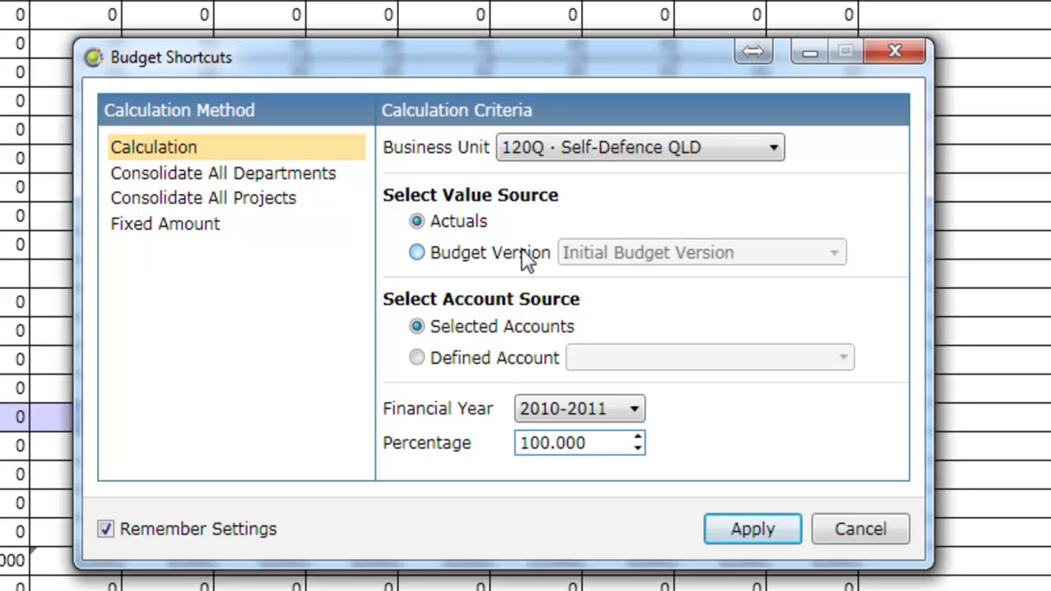
pyautogui.click(418, 253)
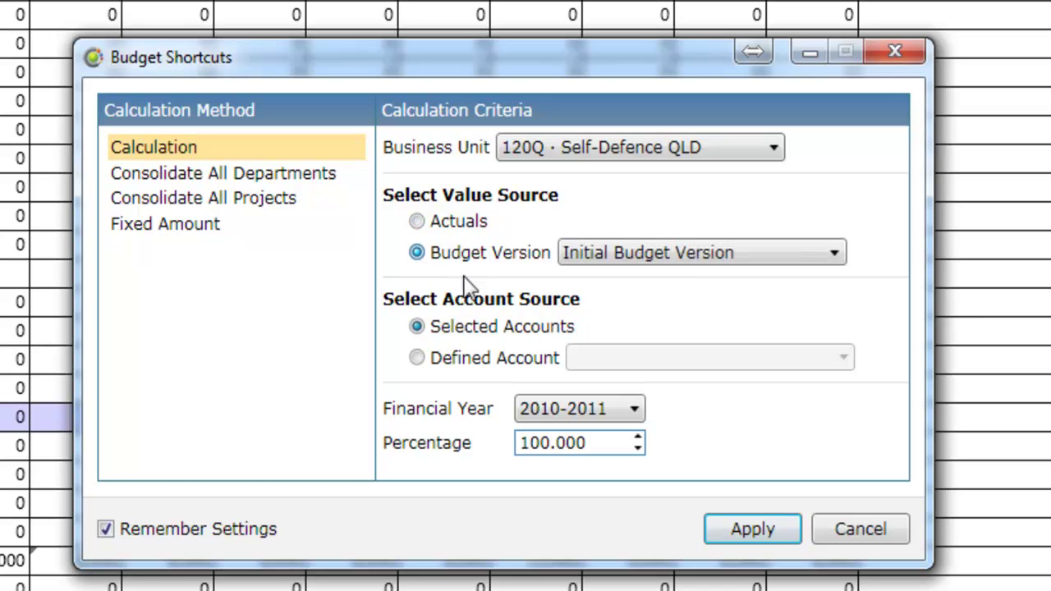
pyautogui.click(793, 255)
pyautogui.click(692, 284)
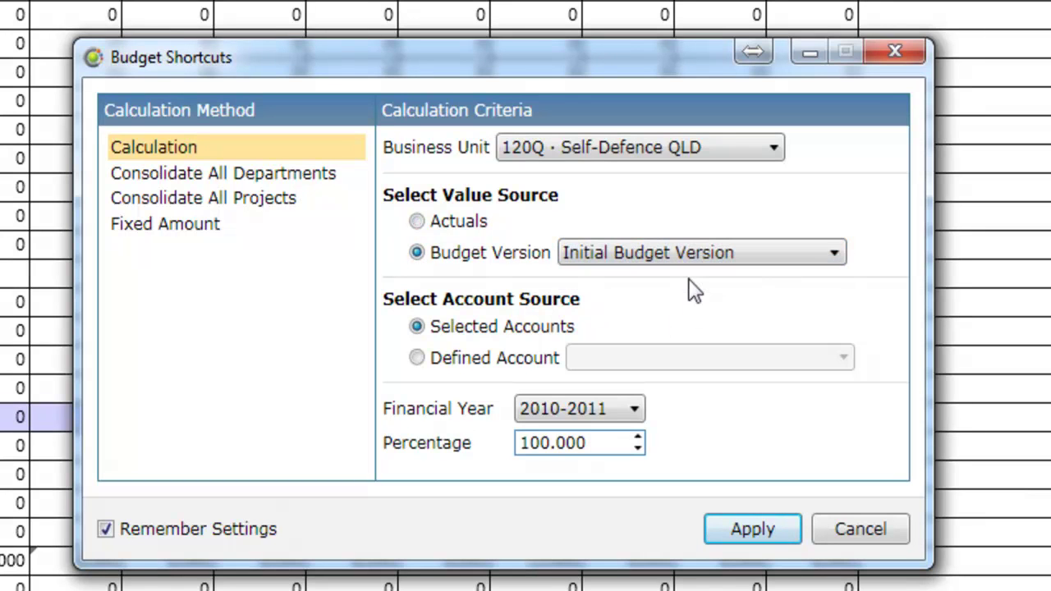
# Step: Set the calculation's account source to the defined account 6-0600 Wages & Salaries
pyautogui.click(417, 359)
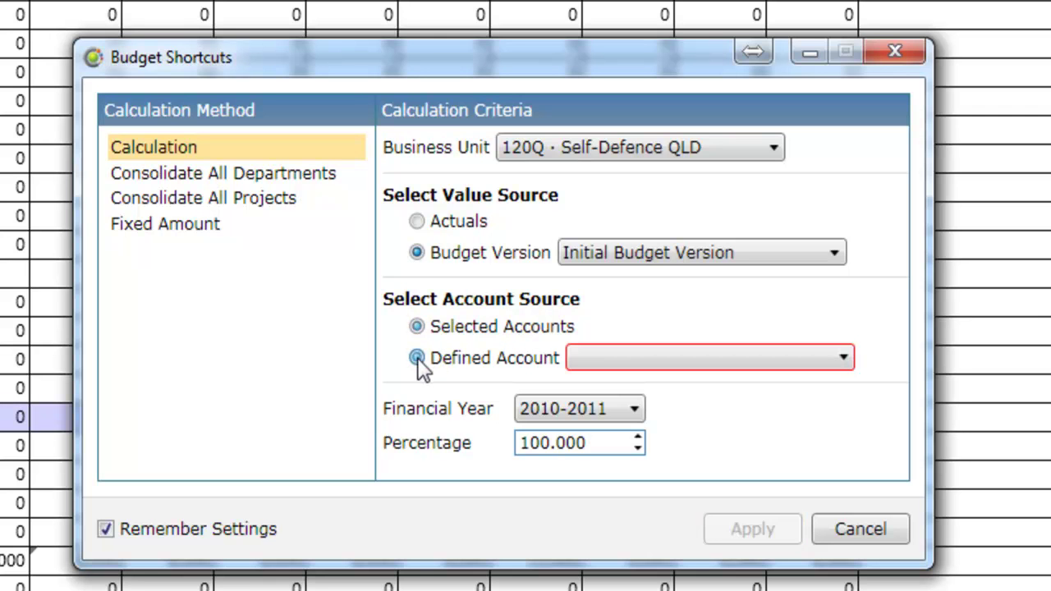
pyautogui.click(804, 360)
pyautogui.moveTo(918, 435); pyautogui.dragTo(915, 557)
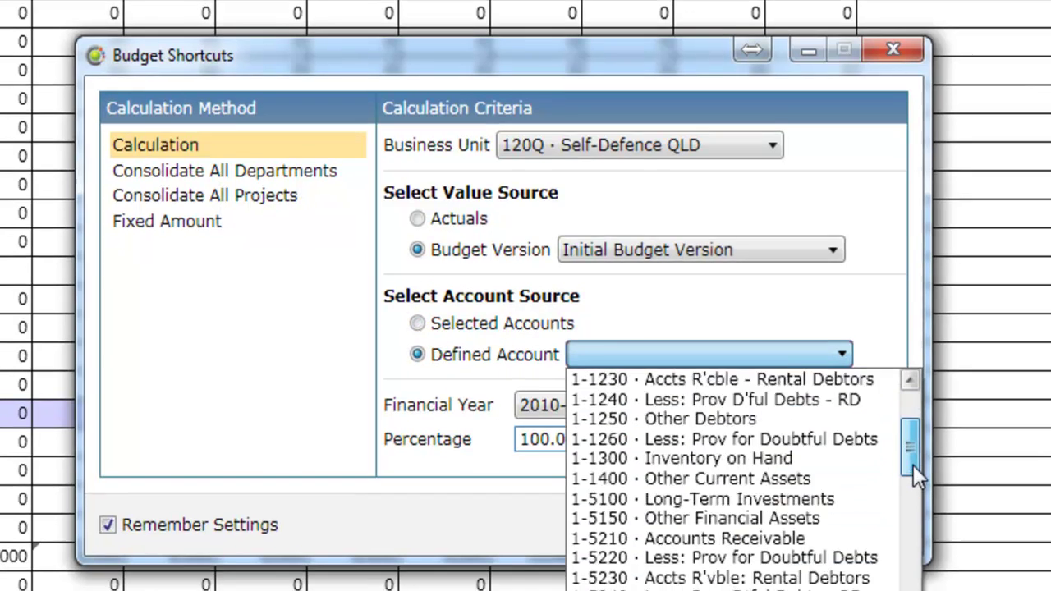
pyautogui.moveTo(845, 401); pyautogui.dragTo(844, 563)
pyautogui.moveTo(819, 493); pyautogui.dragTo(819, 530)
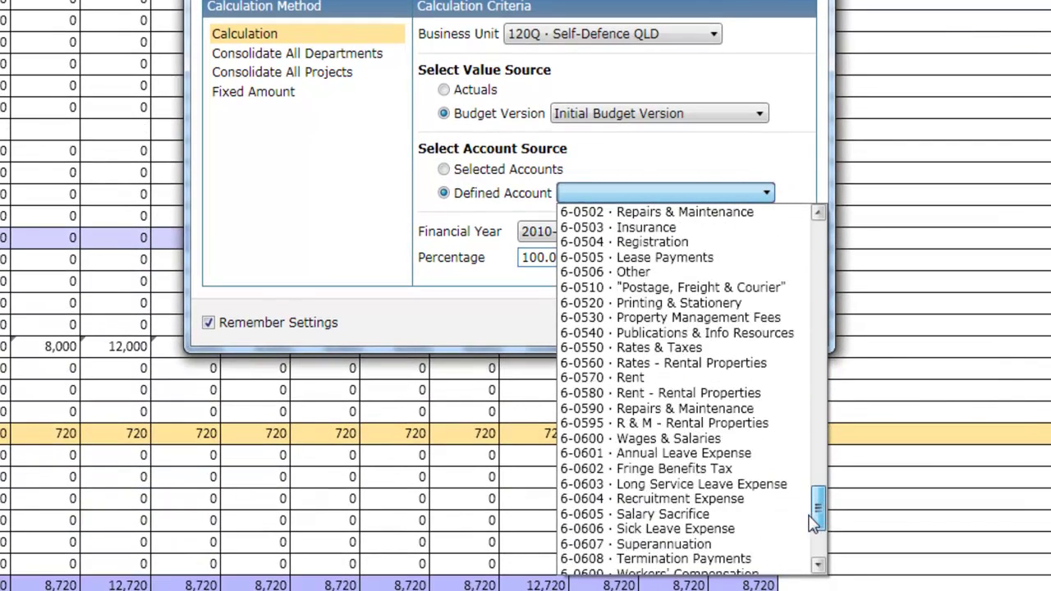
pyautogui.click(603, 443)
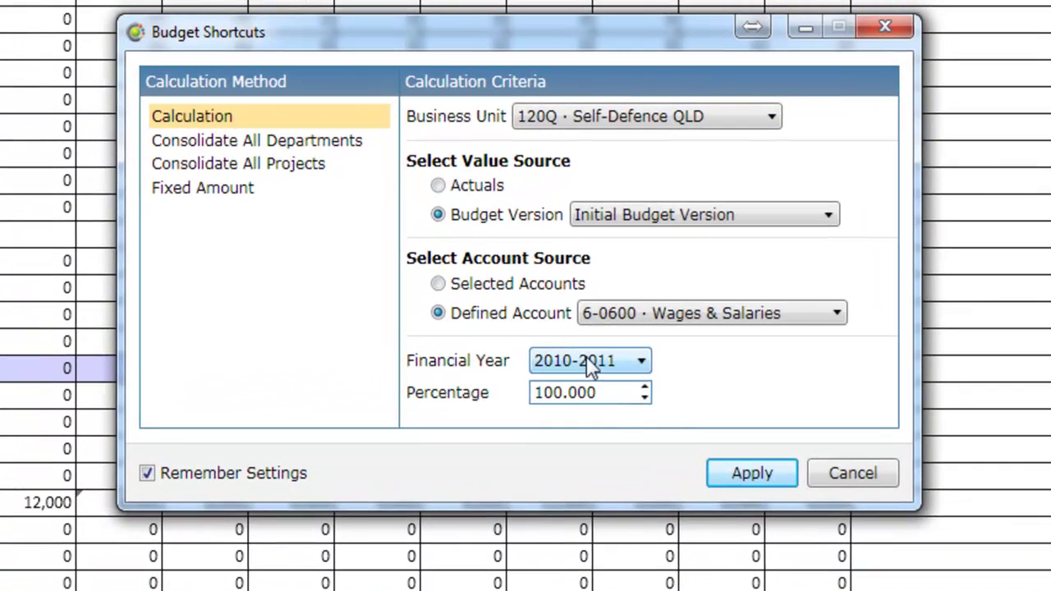
# Step: Set the financial year to 2011-2012 and the percentage to 9, and apply the calculation to Superannuation
pyautogui.click(591, 368)
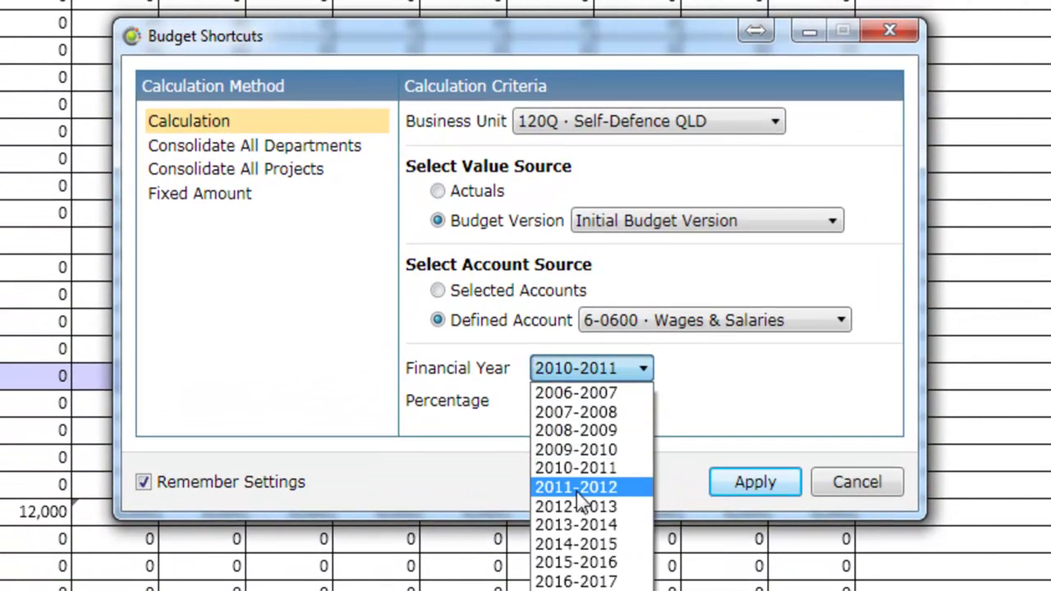
pyautogui.click(575, 482)
pyautogui.doubleClick(617, 400)
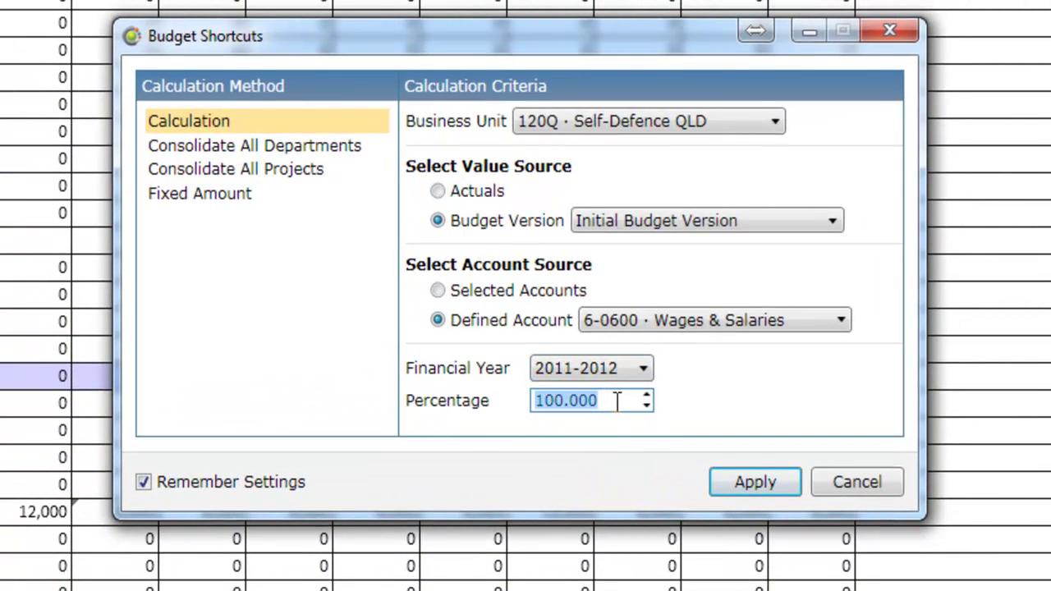
pyautogui.write('9')
pyautogui.click(777, 491)
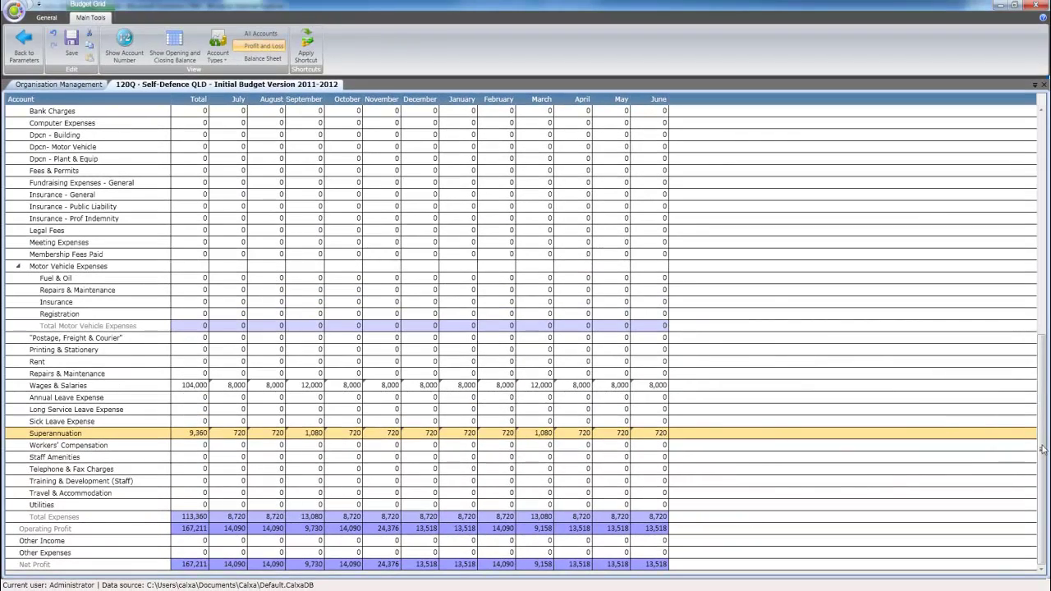
# Step: Budget Grants (State) Op - Recurrent at 103 percent of its own 2010-2011 actuals with a Calculation shortcut
pyautogui.moveTo(1043, 448); pyautogui.dragTo(1048, 135)
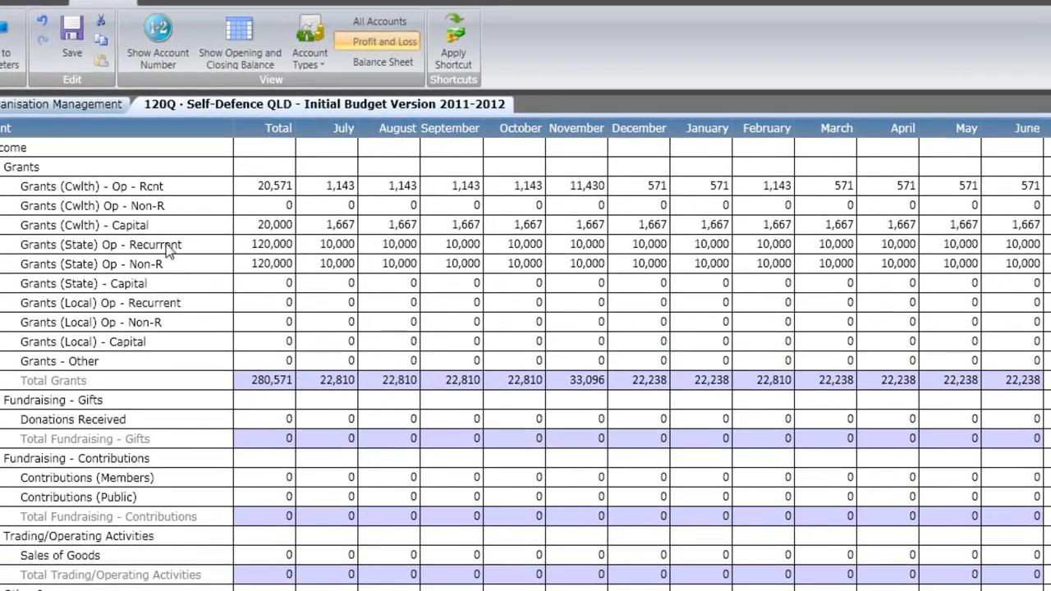
pyautogui.click(166, 251)
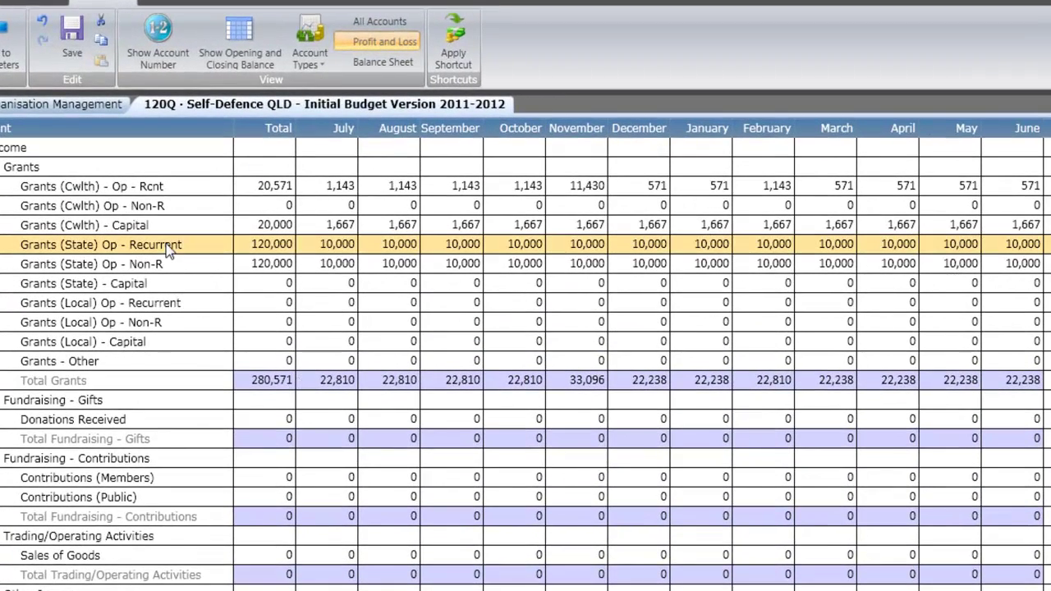
pyautogui.click(450, 57)
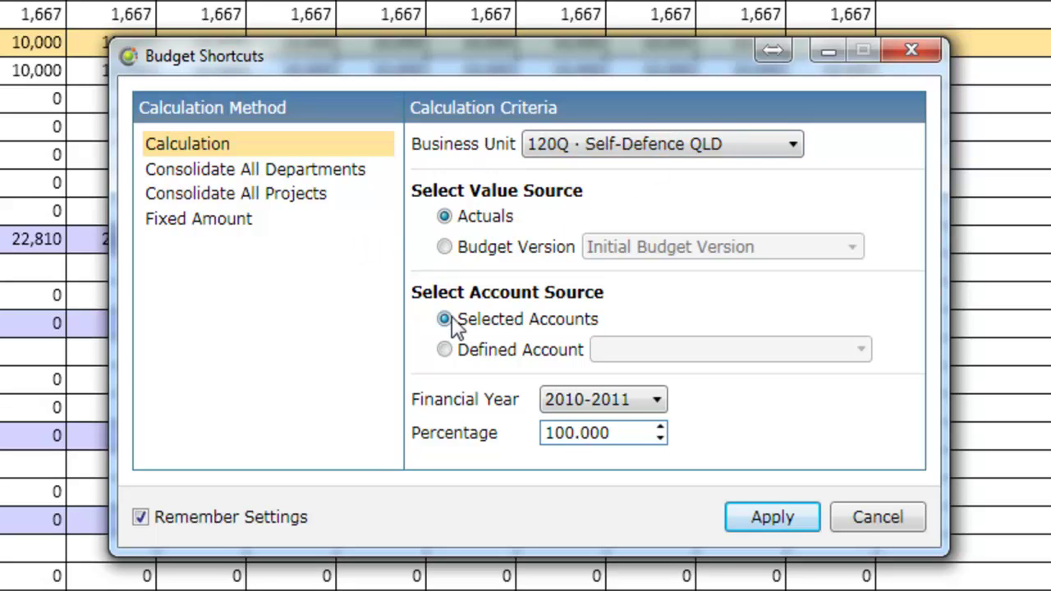
pyautogui.click(626, 413)
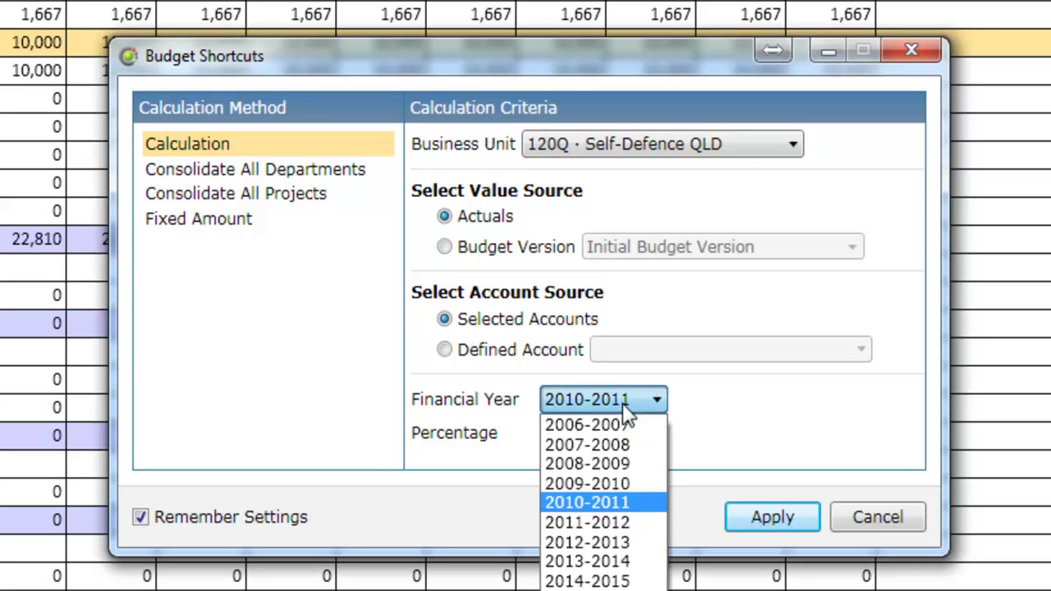
pyautogui.click(618, 502)
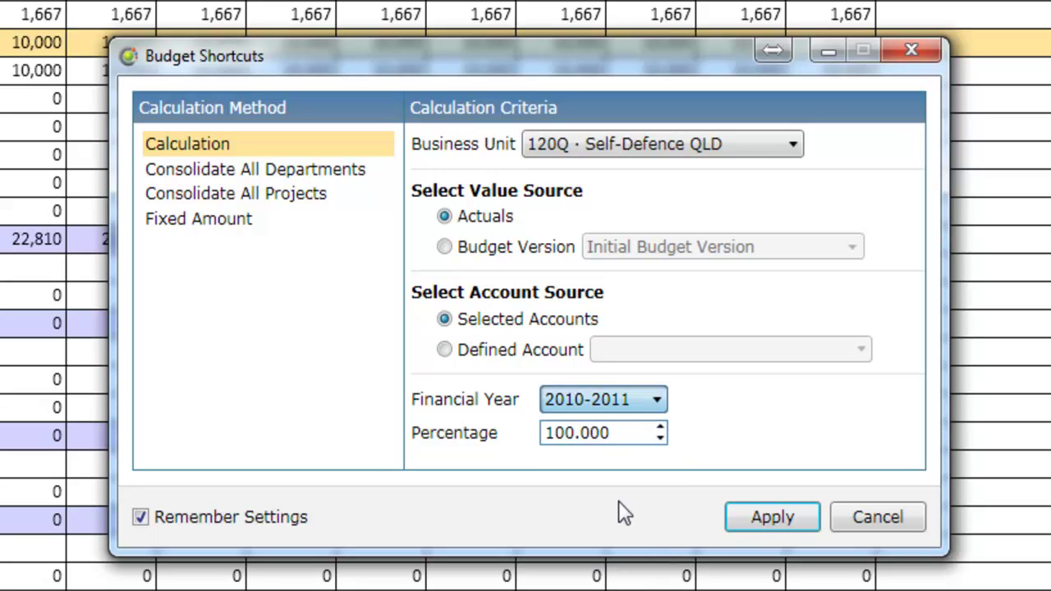
pyautogui.click(622, 433)
pyautogui.write('103')
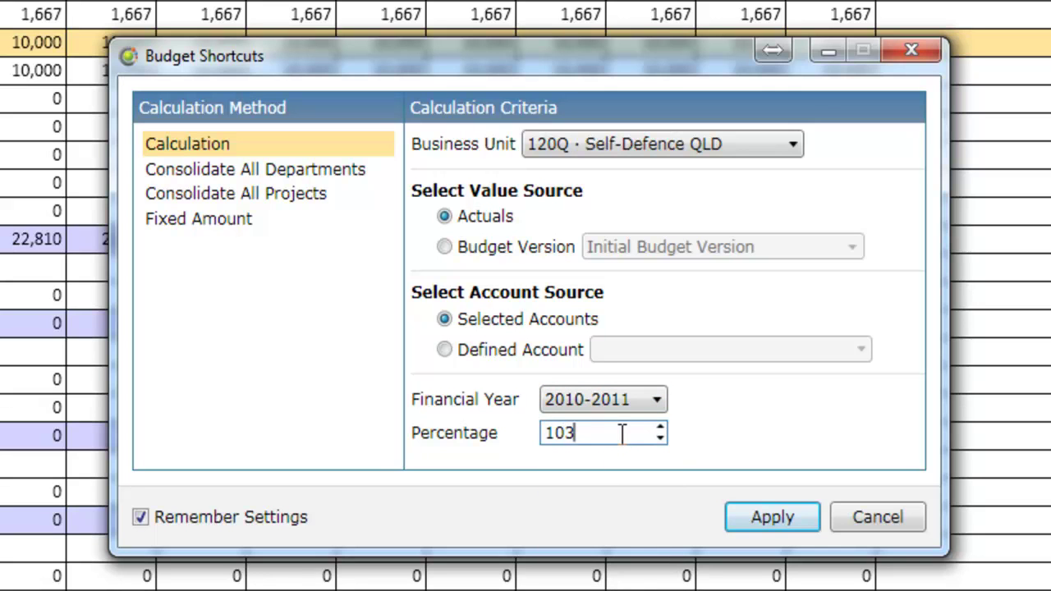
pyautogui.click(793, 521)
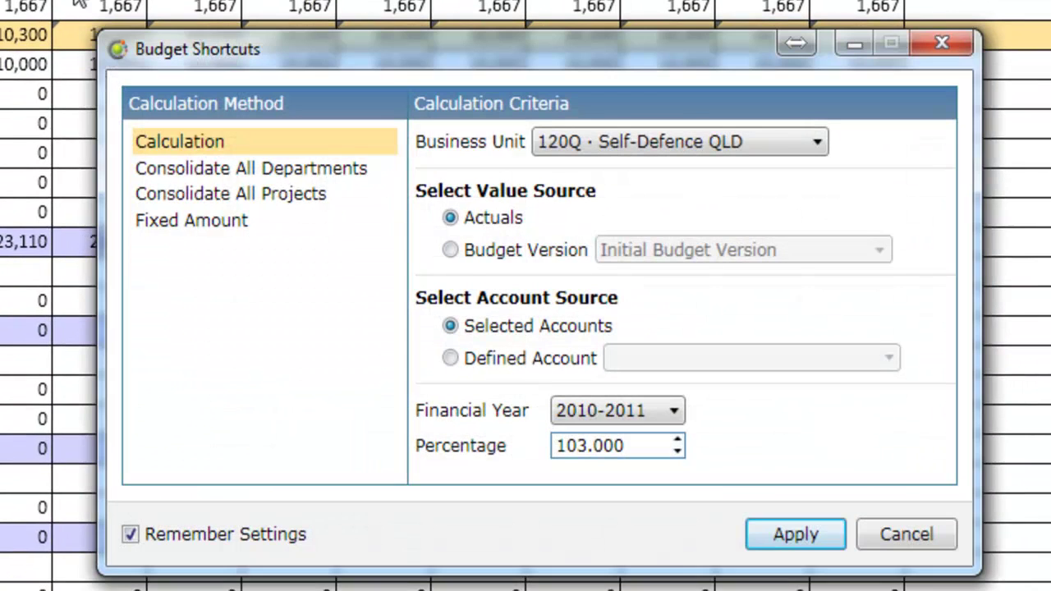
# Step: Examine the criteria for Consolidate All Departments and Consolidate All Projects, and close the budget shortcuts without applying them
pyautogui.click(202, 171)
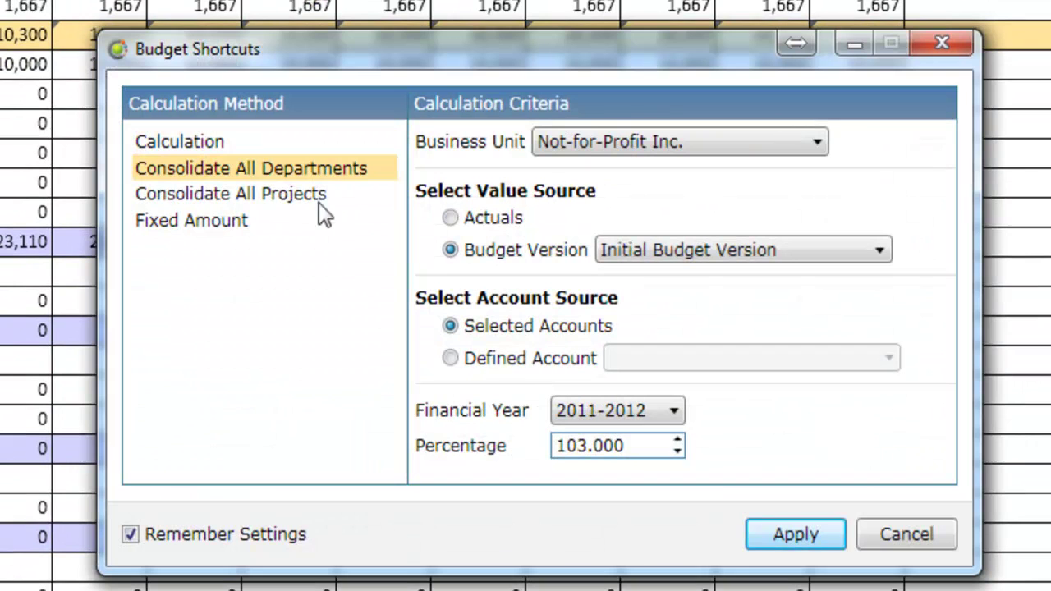
pyautogui.click(259, 203)
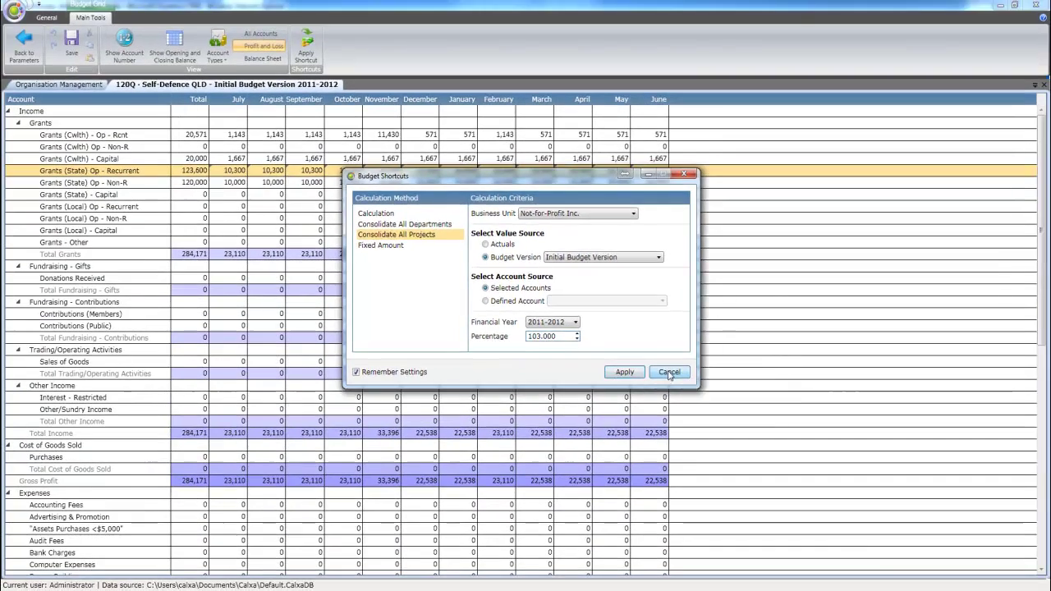
pyautogui.click(904, 538)
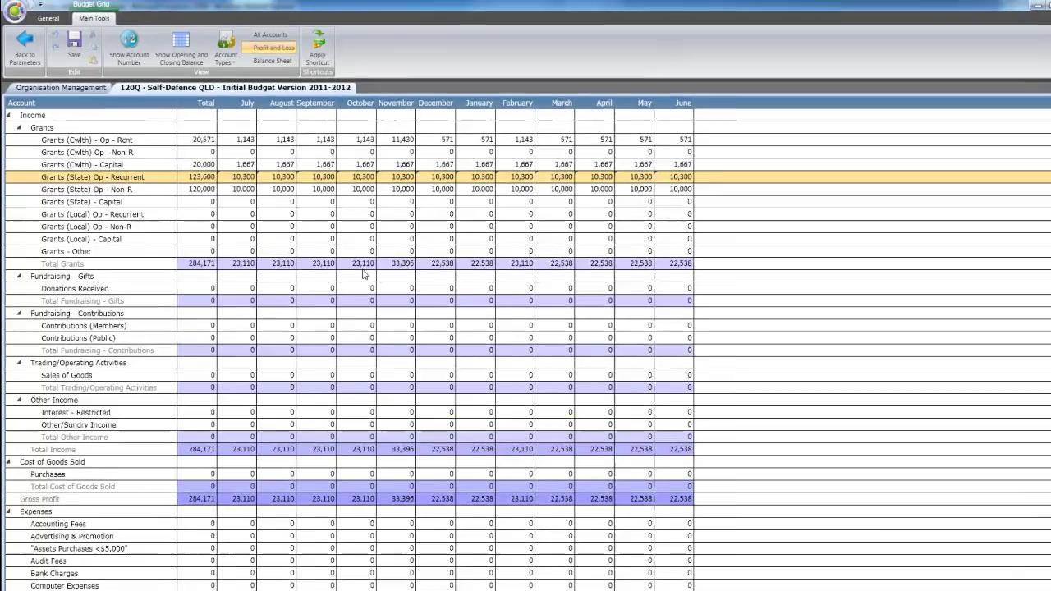